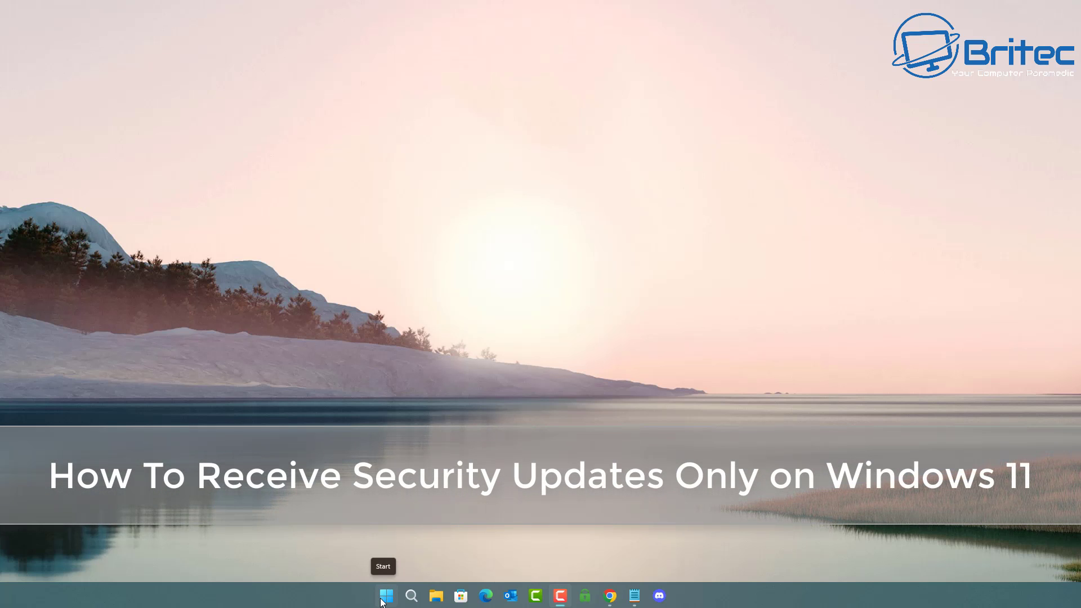
# Step: Open Settings, go to Windows Update and run a fresh check for updates
pyautogui.click(385, 597)
pyautogui.click(411, 226)
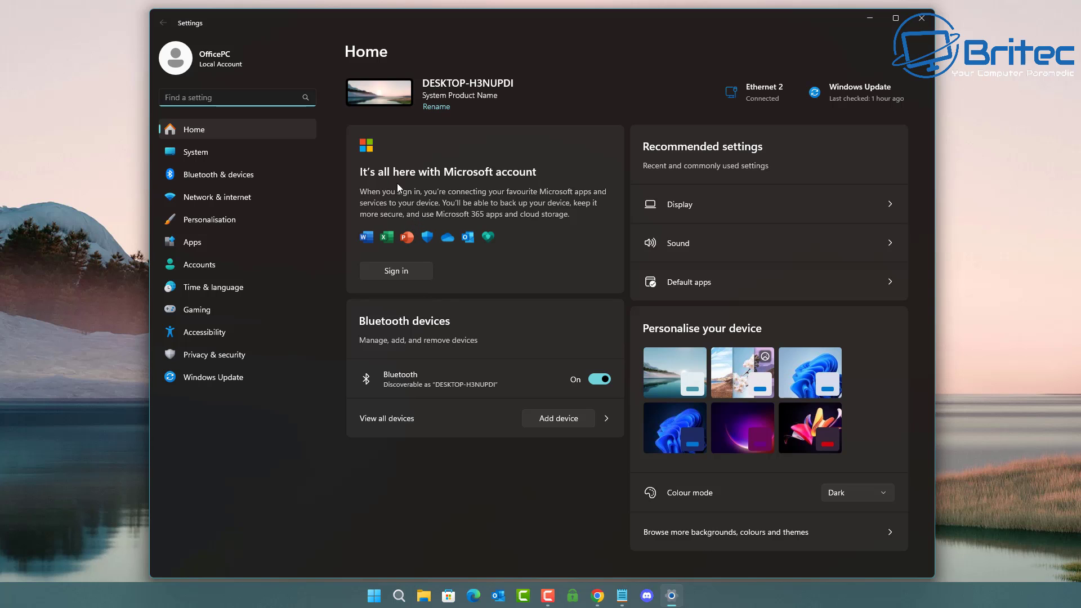
pyautogui.click(218, 377)
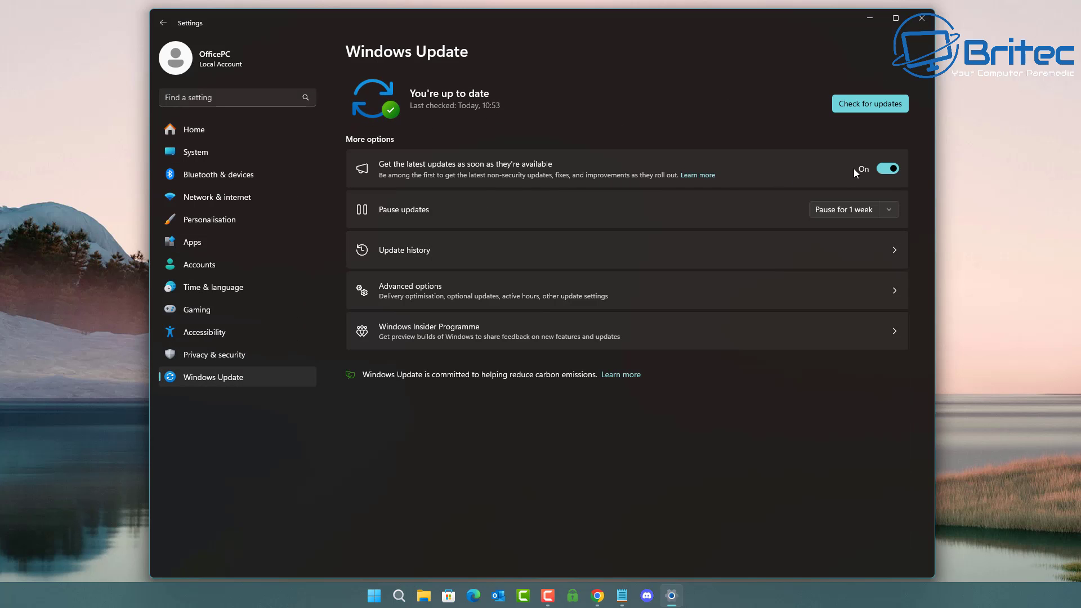
pyautogui.click(868, 104)
# Step: Open System > About and highlight the Windows version 23H2 entry under Windows specifications
pyautogui.click(188, 155)
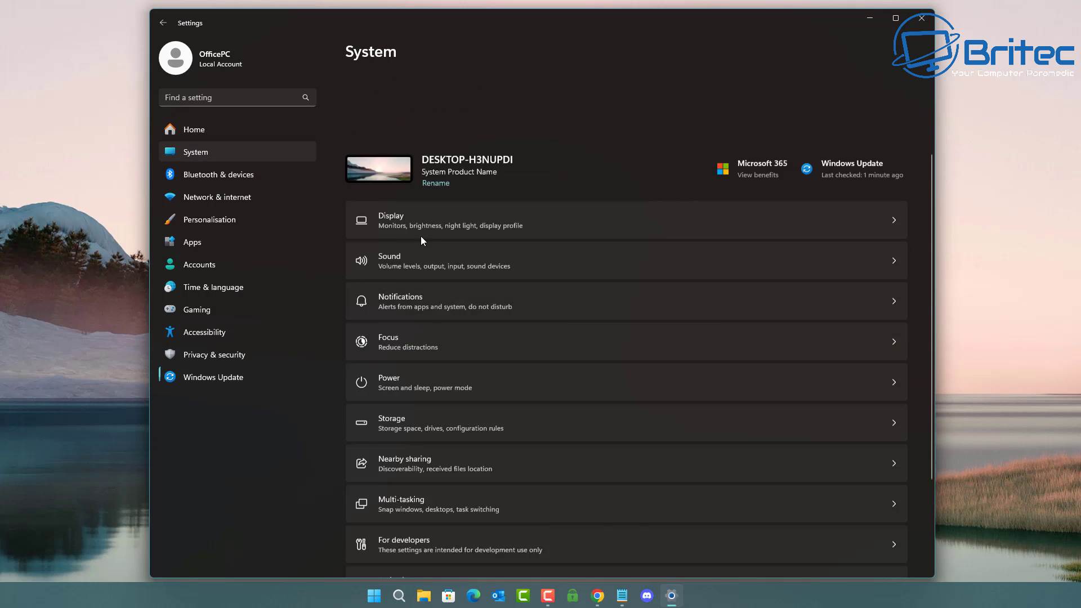
pyautogui.scroll(-2, 554, 319)
pyautogui.scroll(-5, 555, 323)
pyautogui.click(469, 442)
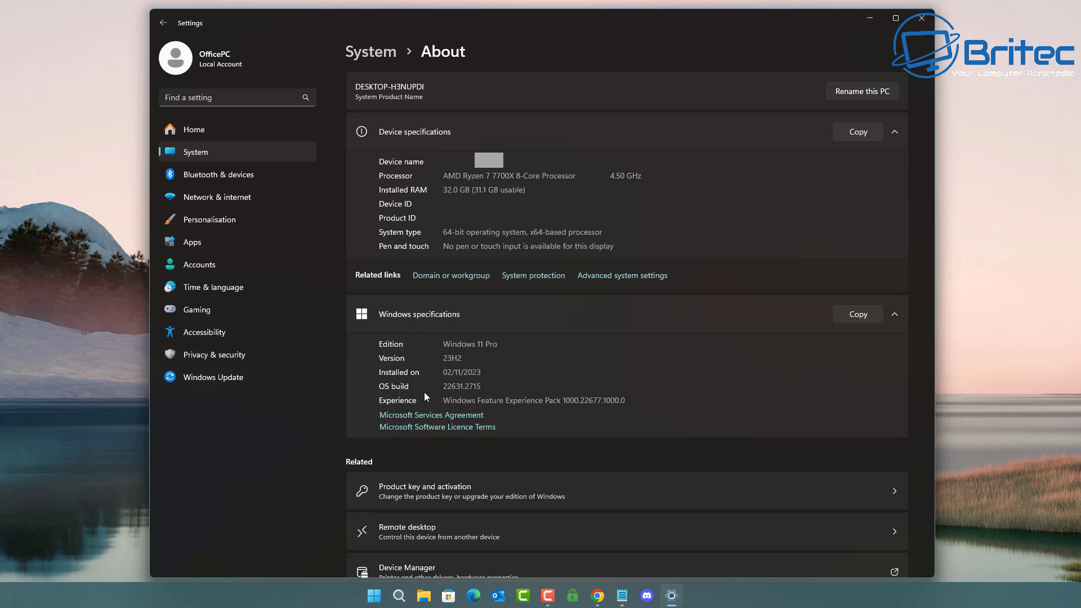
pyautogui.doubleClick(462, 361)
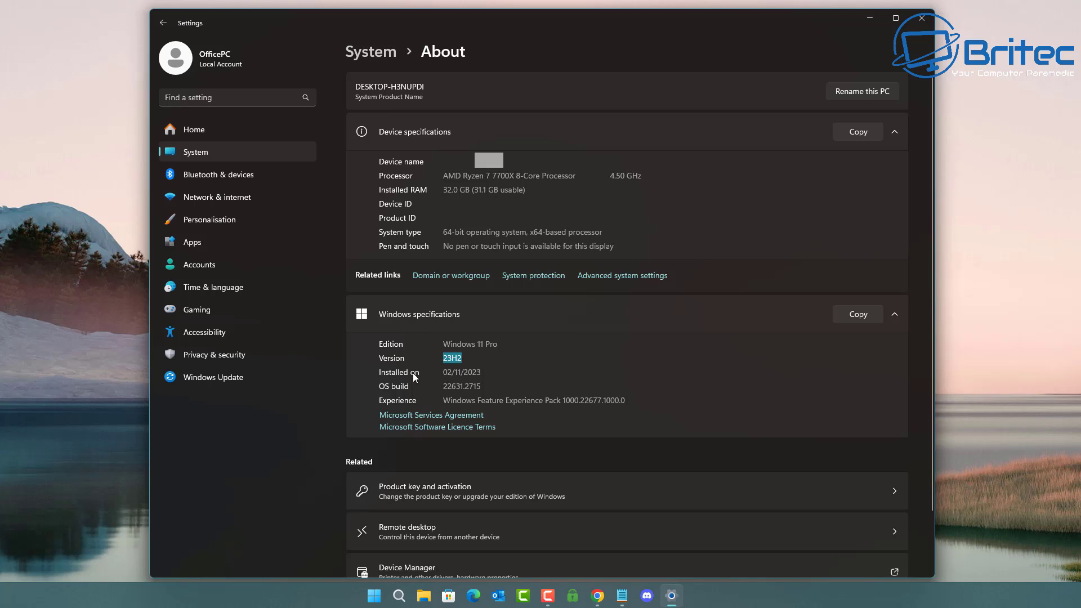
pyautogui.click(469, 385)
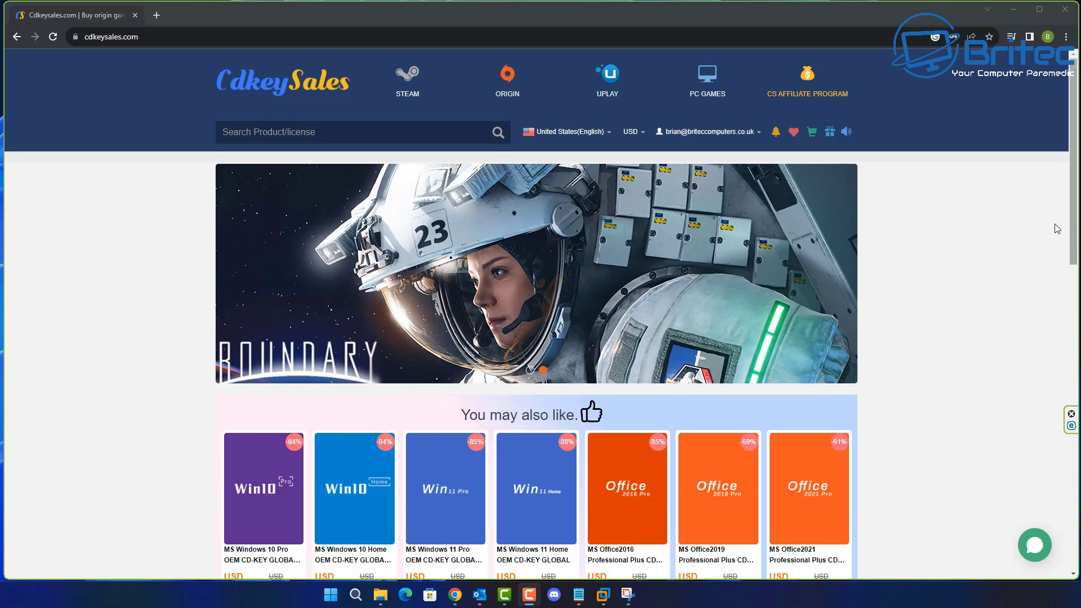
# Step: Open the Windows Pro key product, start buying it and apply promo code BR09
pyautogui.scroll(-1, 469, 470)
pyautogui.click(470, 470)
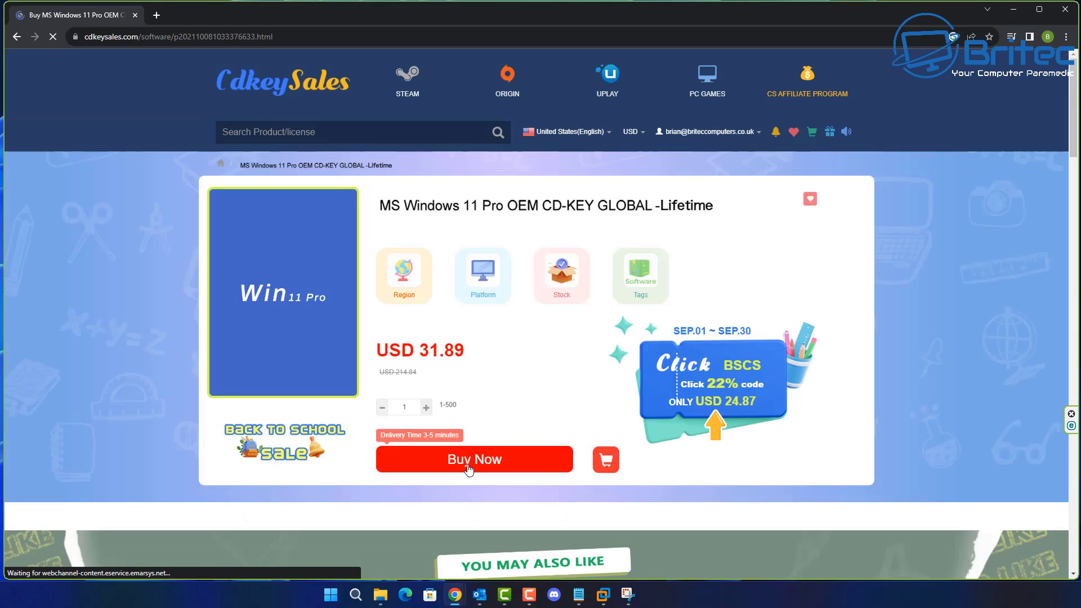
pyautogui.click(507, 459)
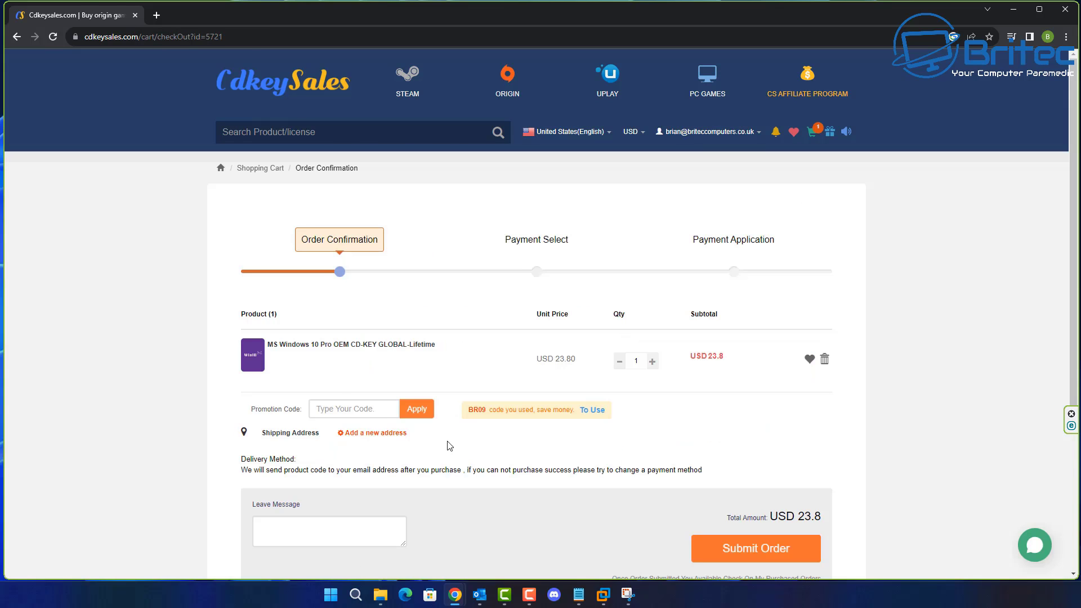
pyautogui.click(376, 414)
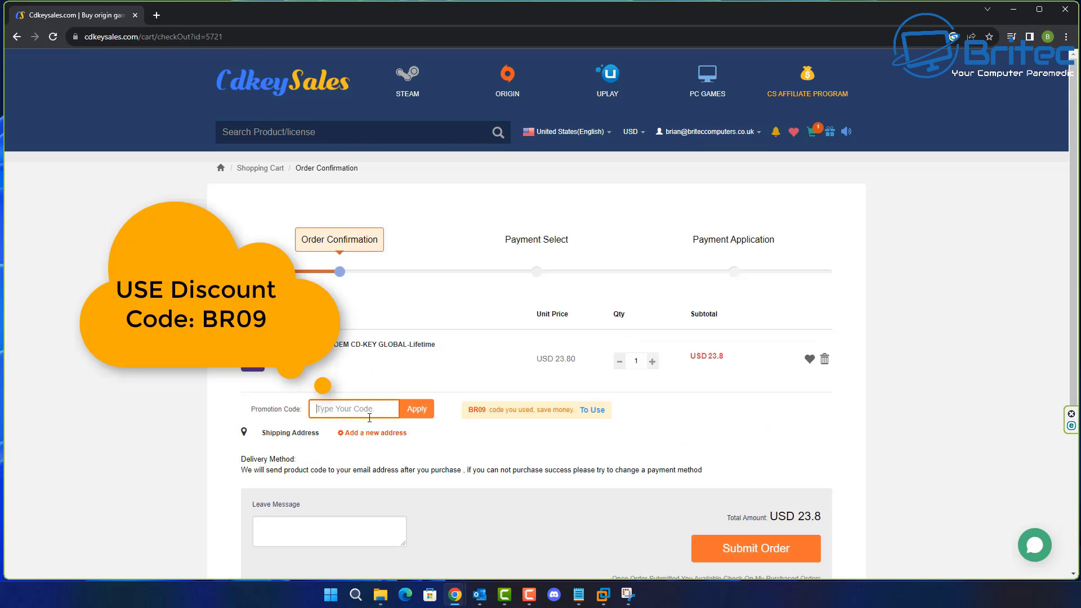
pyautogui.write('BR09')
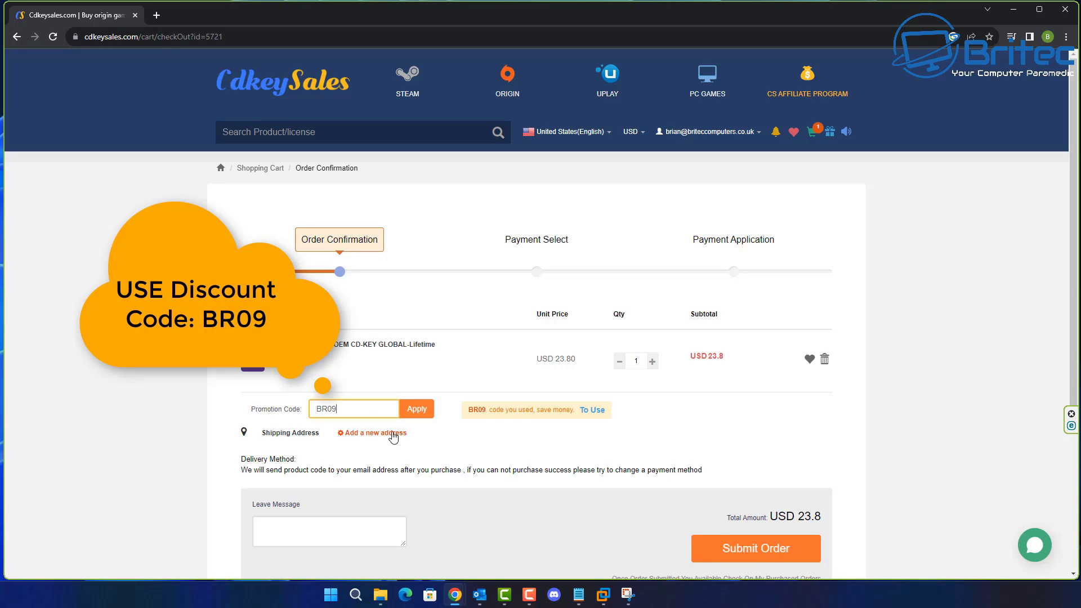
pyautogui.click(417, 409)
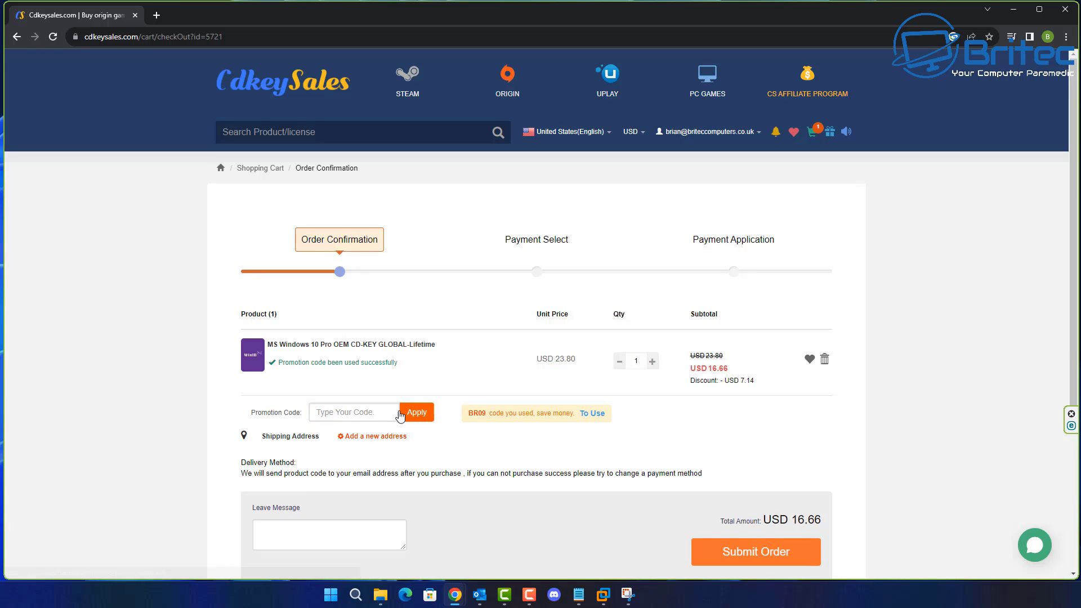
# Step: Submit and pay the USD 16.66 order, then activate Windows with the new key
pyautogui.click(764, 556)
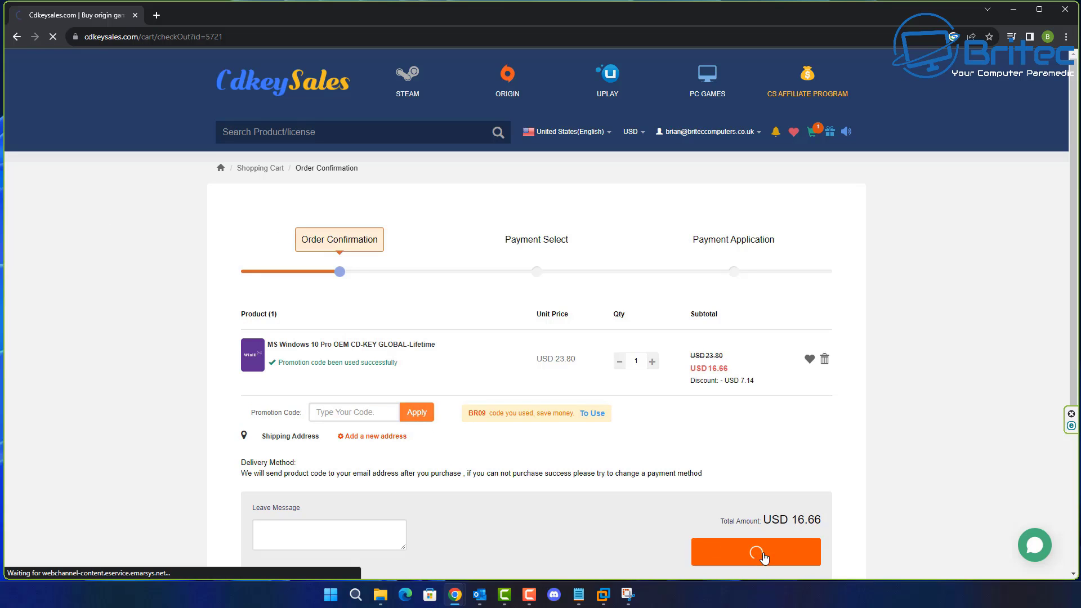
pyautogui.click(764, 557)
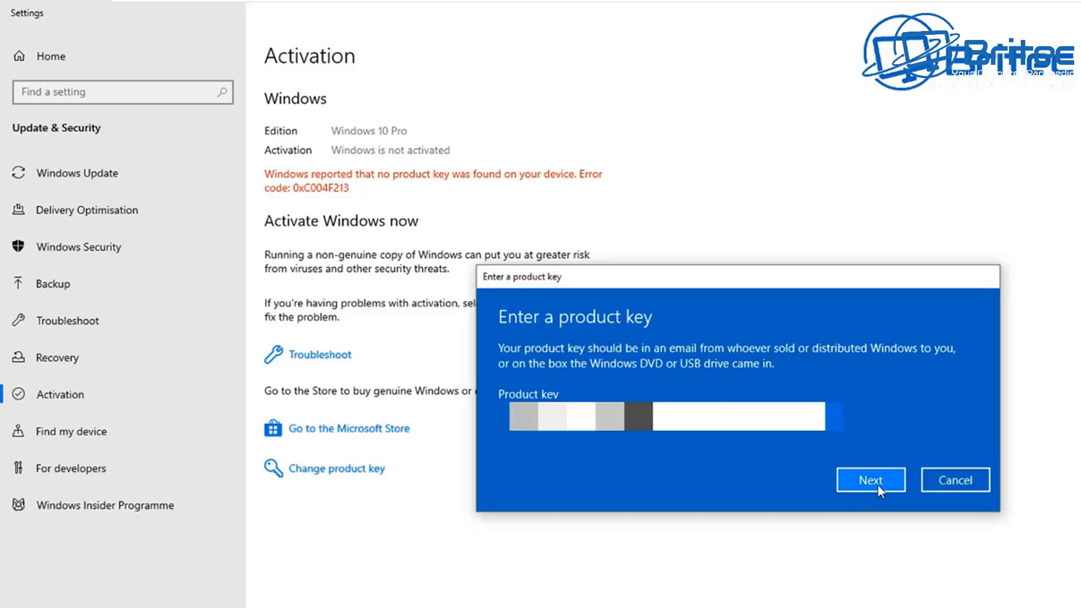
pyautogui.click(877, 486)
pyautogui.click(874, 444)
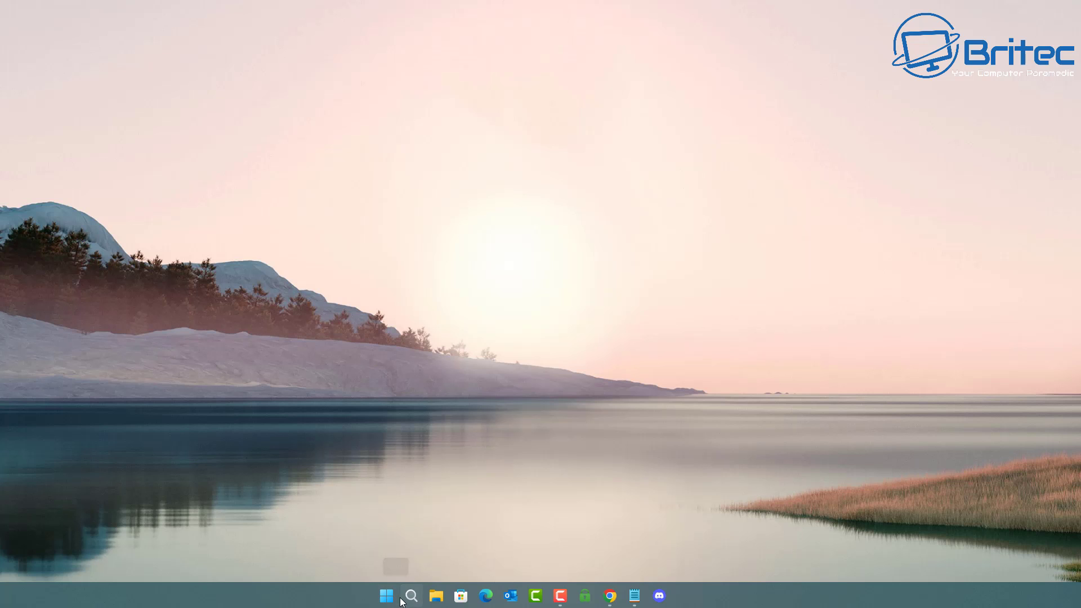
# Step: Search 'gpo' and launch the Local Group Policy Editor
pyautogui.click(408, 598)
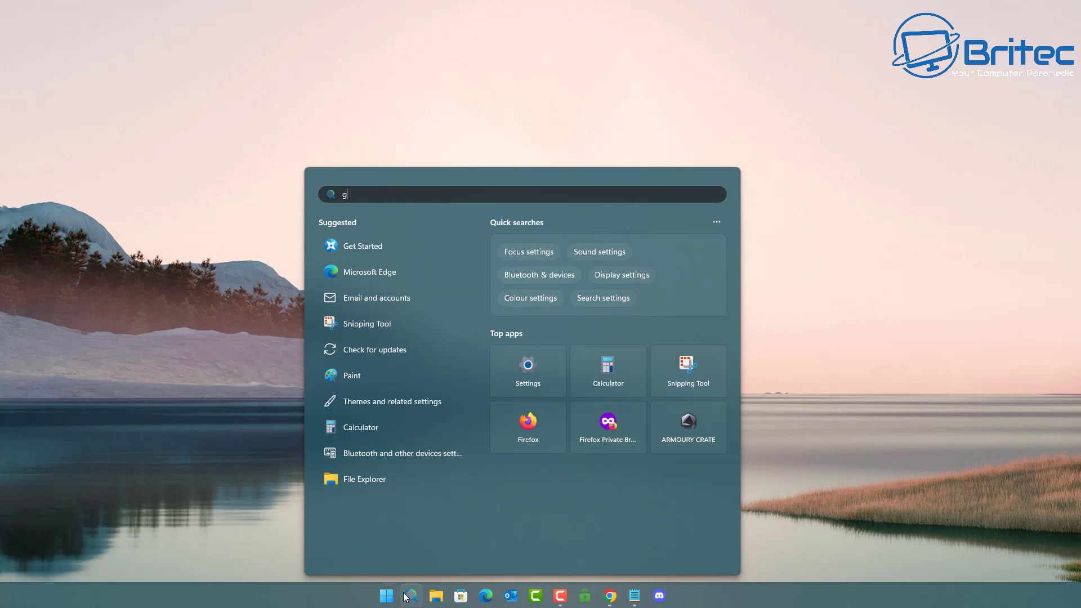
pyautogui.write('gpo')
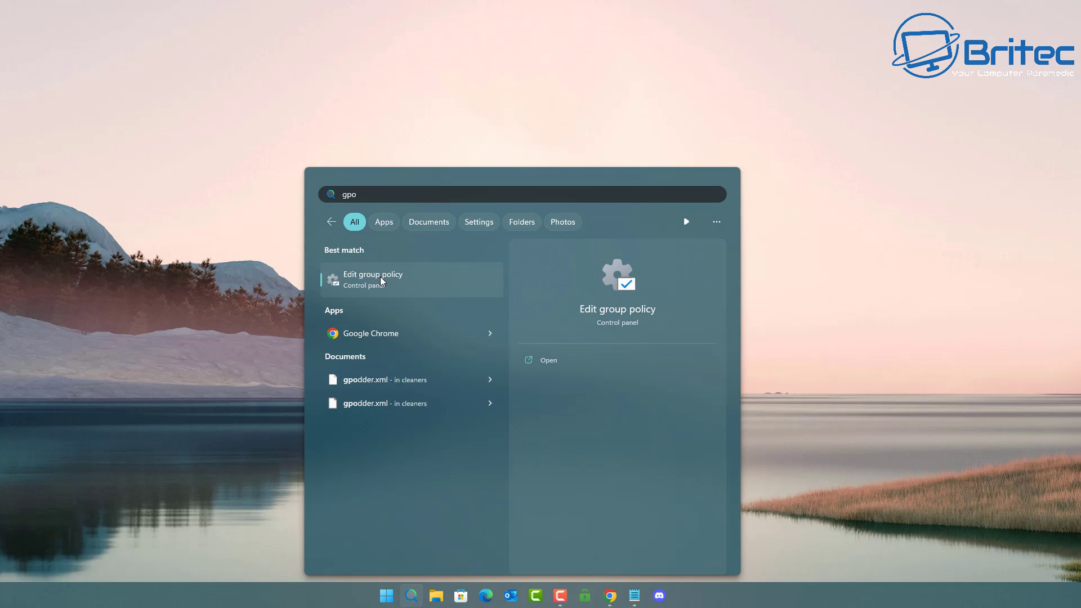
pyautogui.click(383, 280)
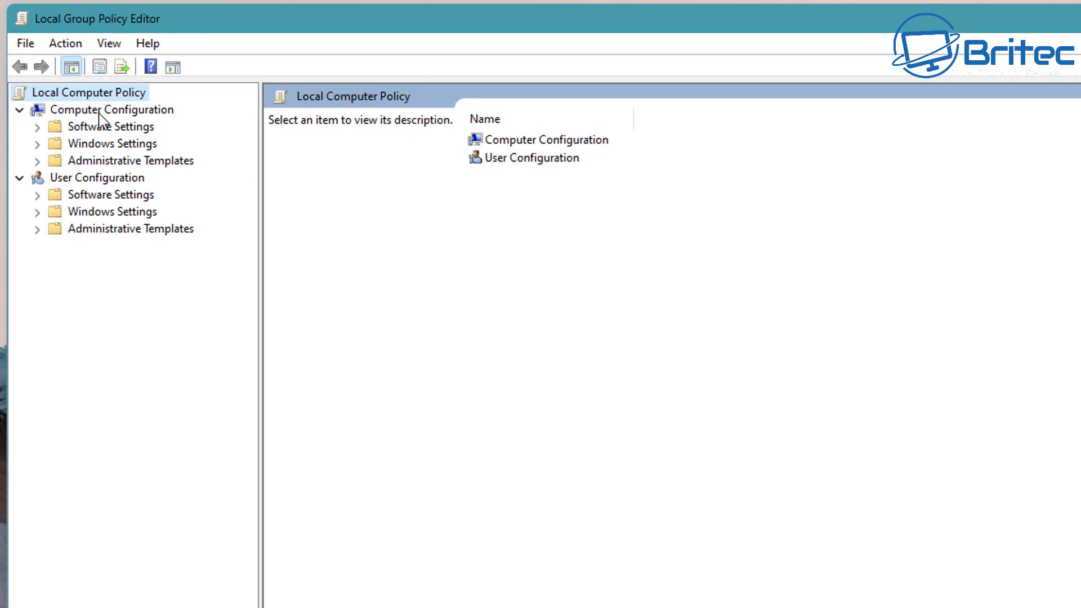
# Step: Expand Computer Configuration > Administrative Templates > Windows Components and widen the folder tree pane
pyautogui.click(101, 113)
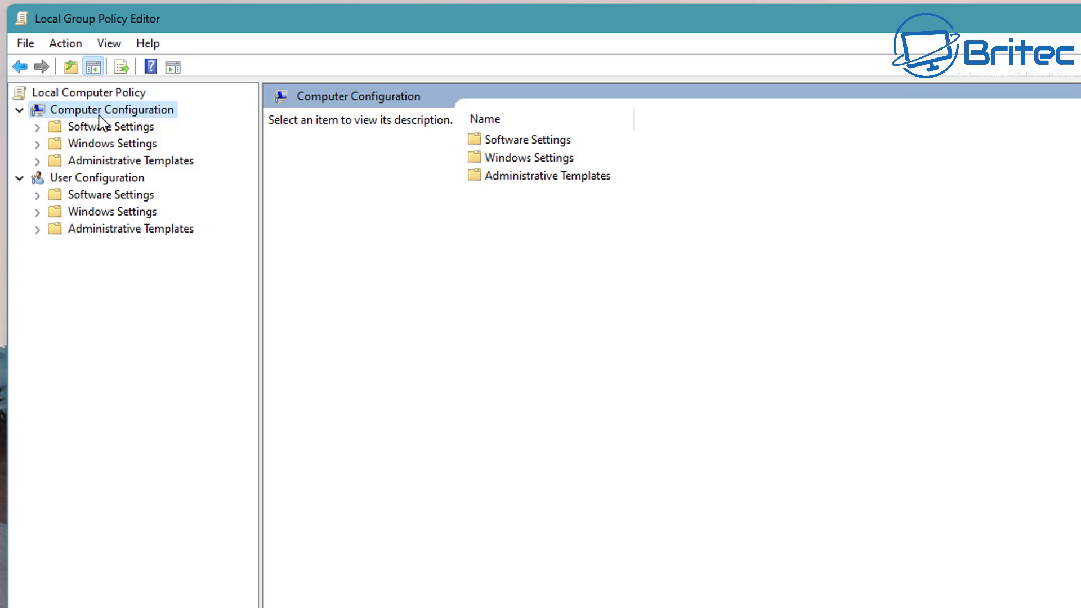
pyautogui.click(67, 162)
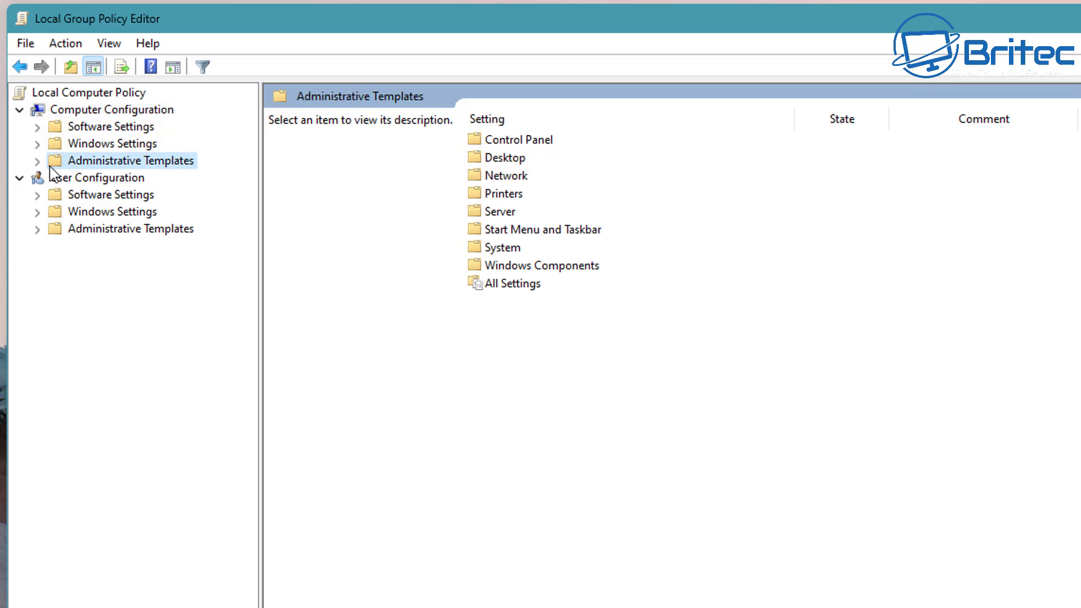
pyautogui.click(37, 162)
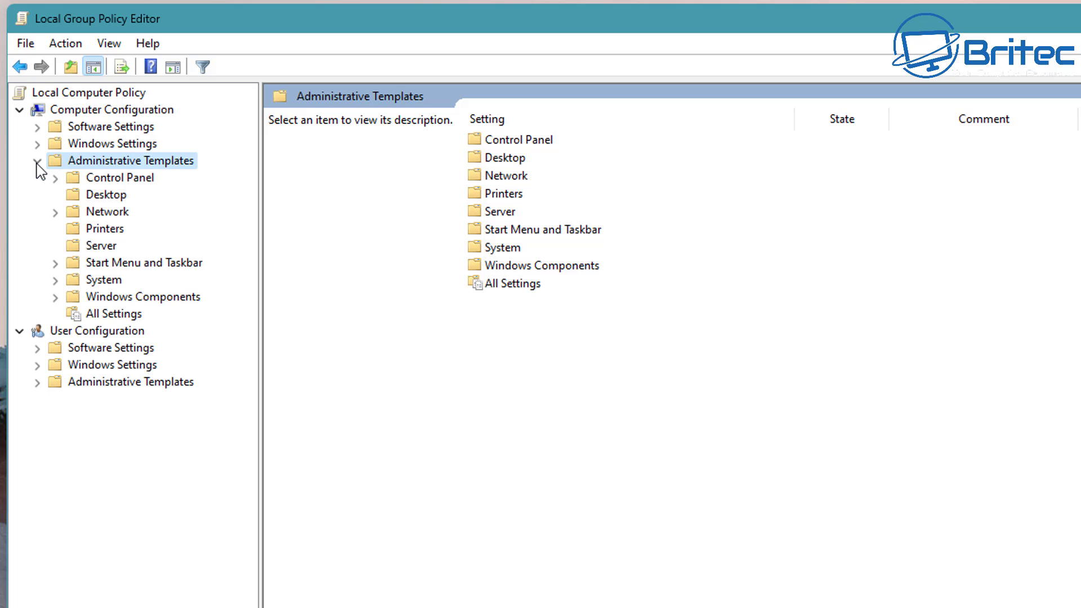
pyautogui.click(152, 298)
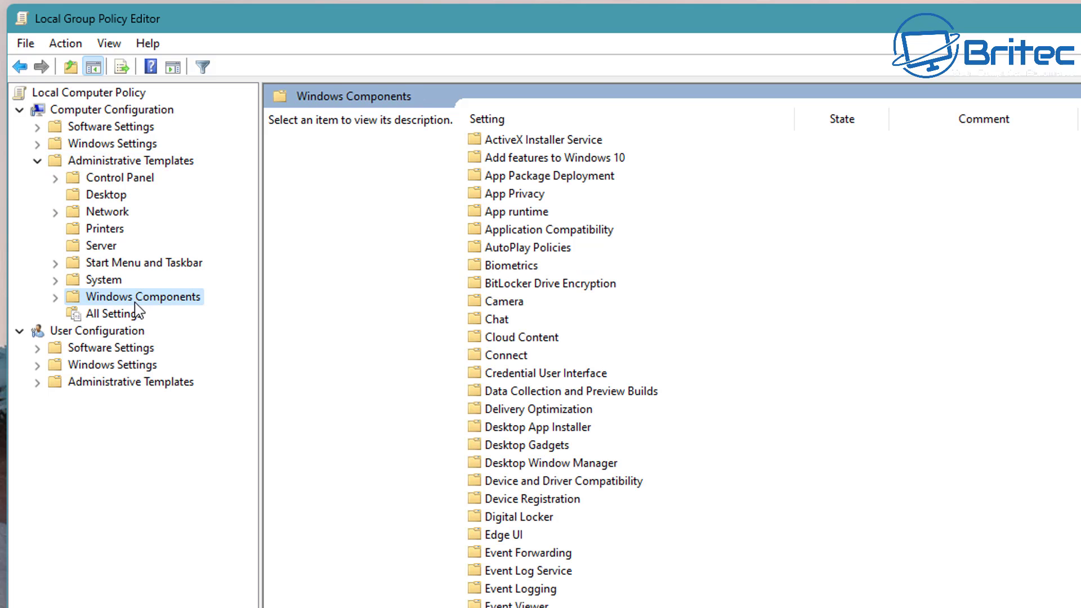
pyautogui.click(55, 297)
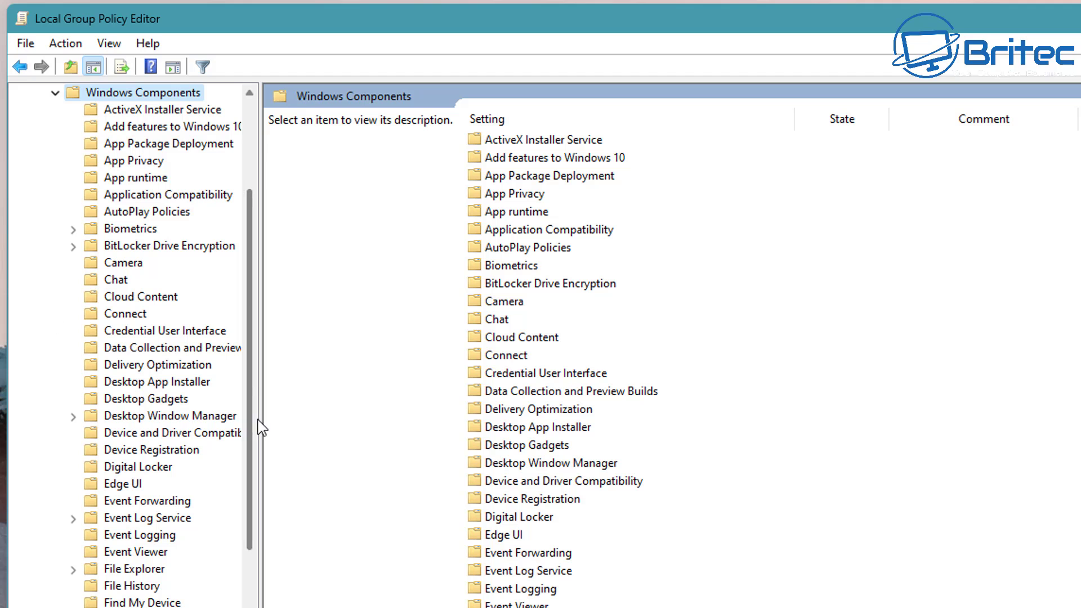
pyautogui.moveTo(259, 428); pyautogui.dragTo(349, 441)
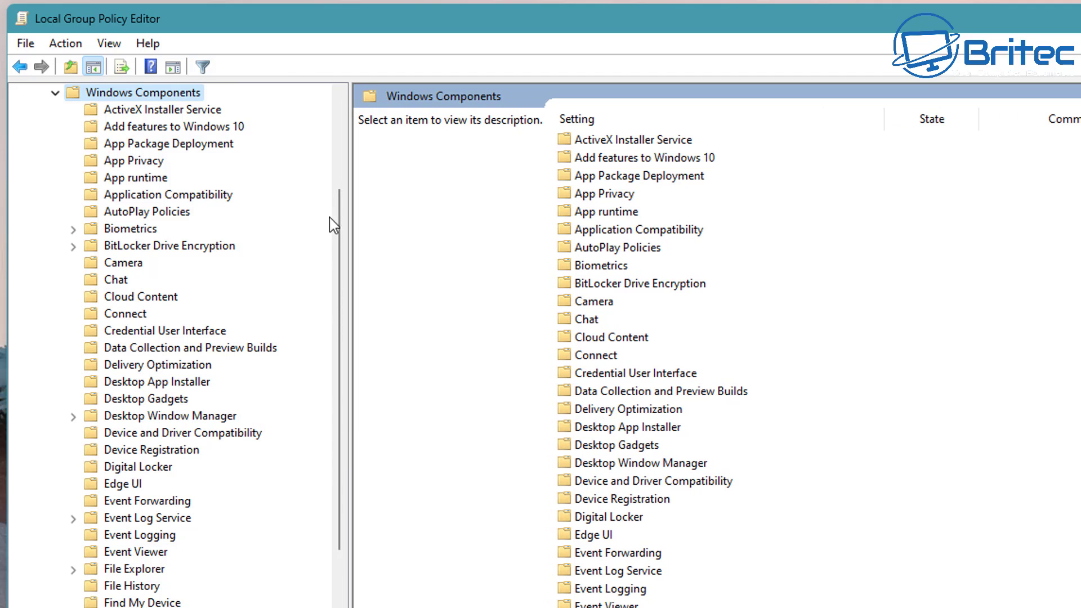
pyautogui.moveTo(340, 250); pyautogui.dragTo(339, 607)
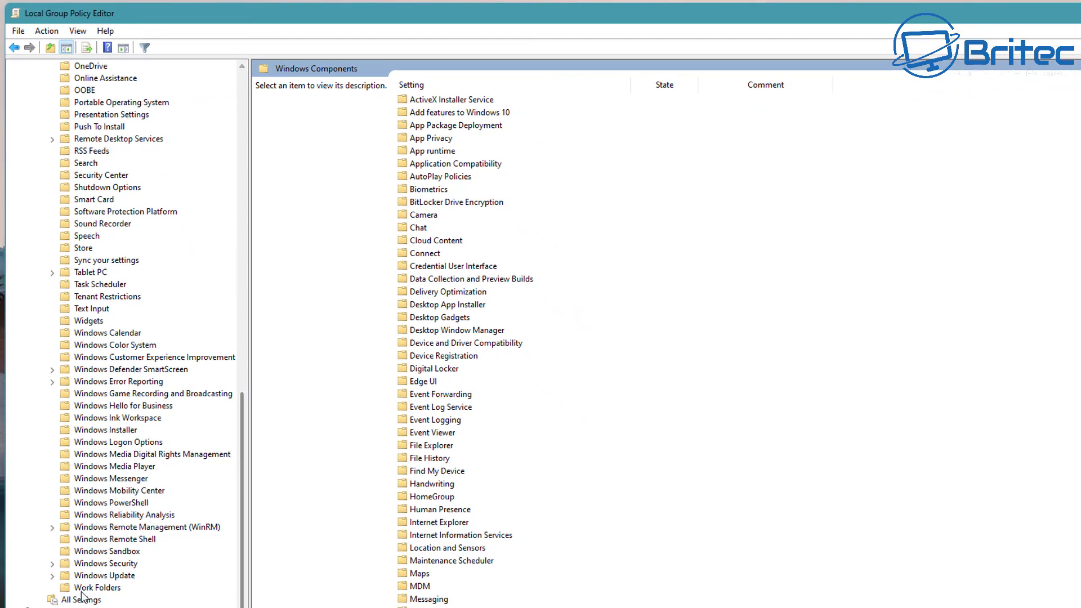
# Step: Open Windows Update > Manage updates offered from Windows Update and select 'Select the target Feature Update version'
pyautogui.click(118, 576)
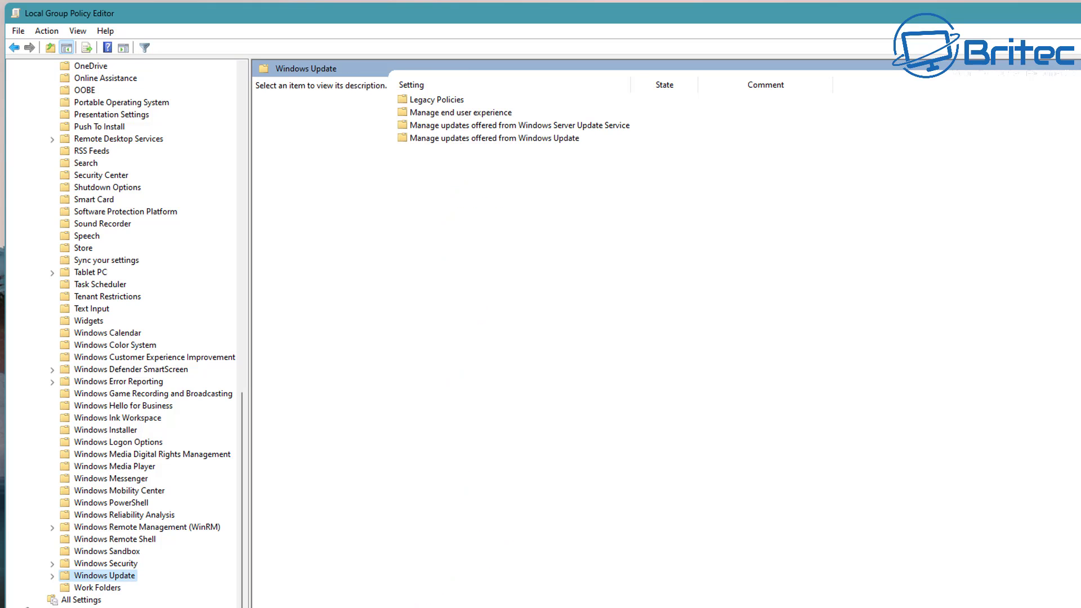
pyautogui.click(479, 139)
pyautogui.doubleClick(488, 141)
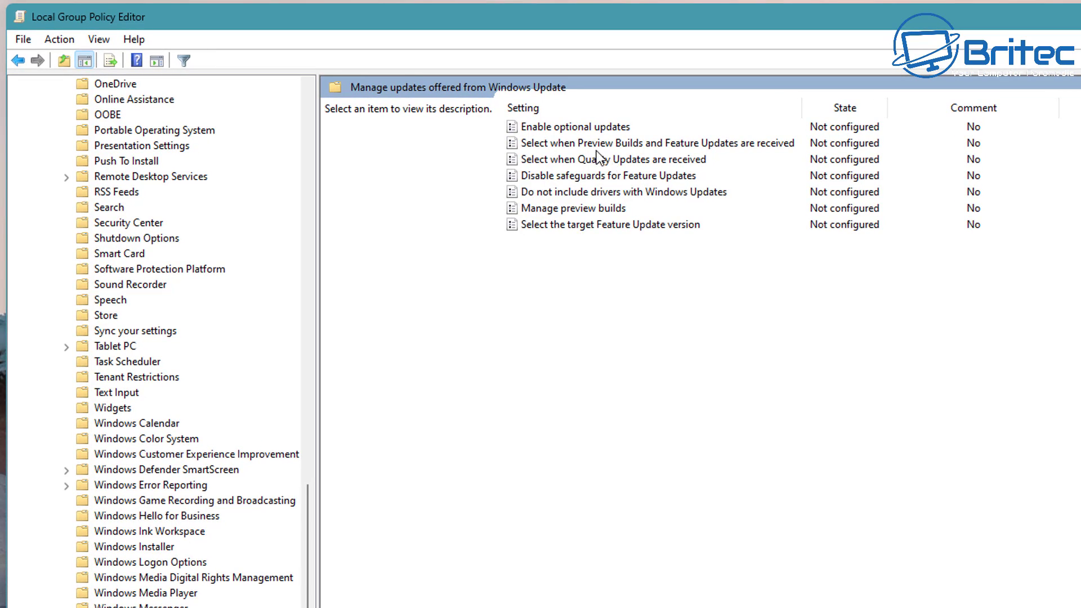
pyautogui.click(590, 226)
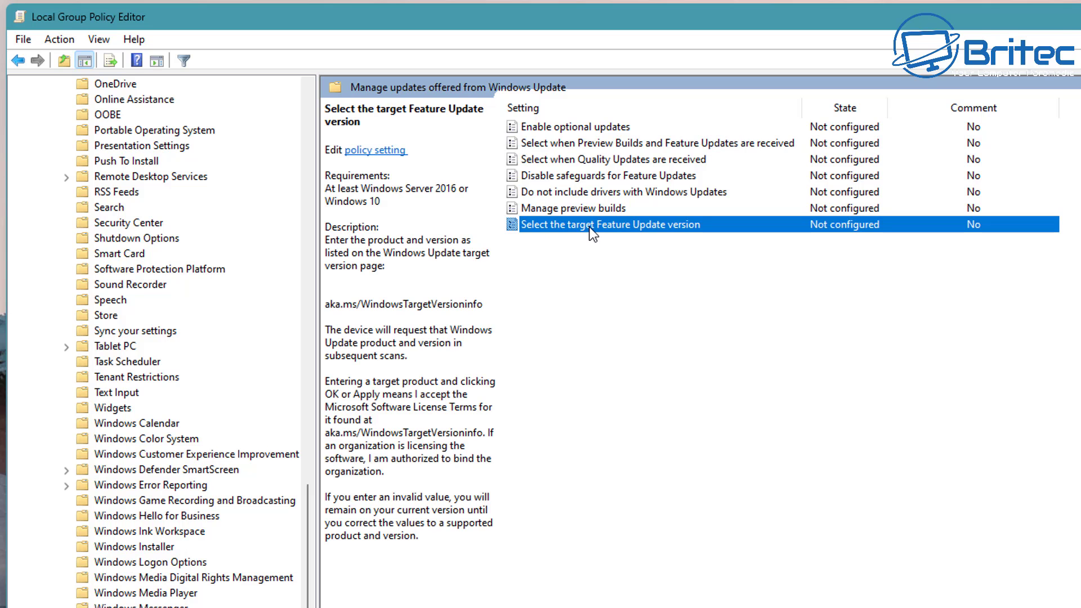
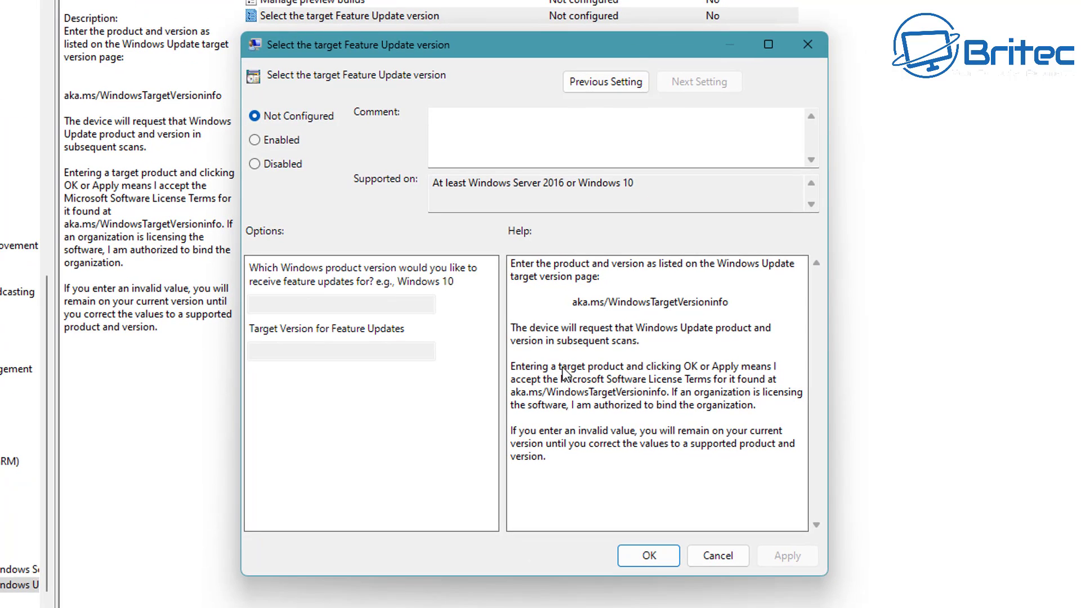
# Step: Enable 'Select the target Feature Update version' with product Windows 11 and target version 23H2, and apply it
pyautogui.click(254, 140)
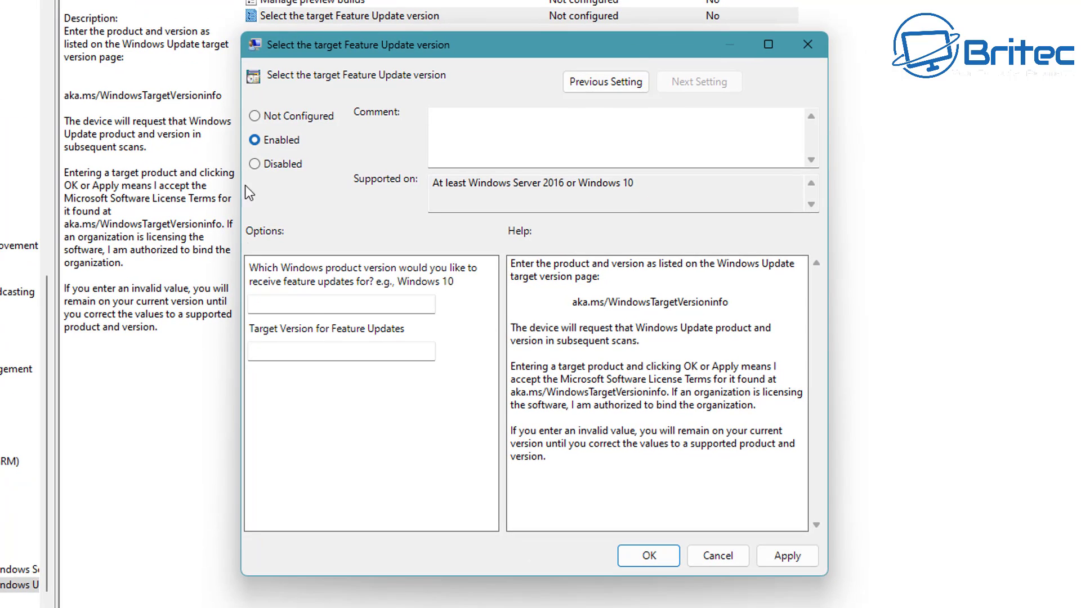
pyautogui.click(313, 305)
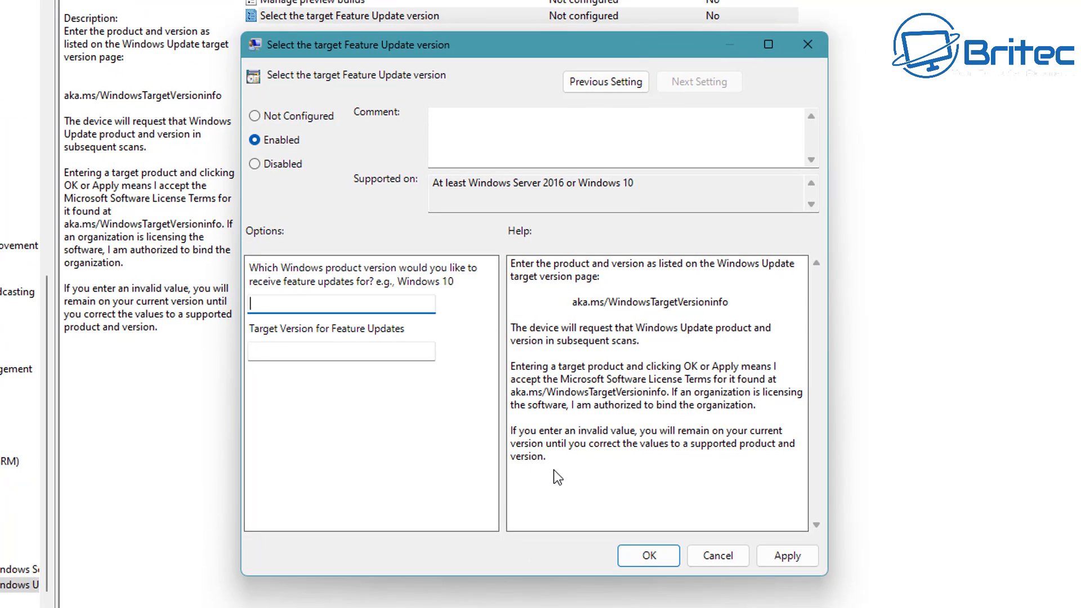
pyautogui.write('Windows 11')
pyautogui.click(348, 352)
pyautogui.write('23H2')
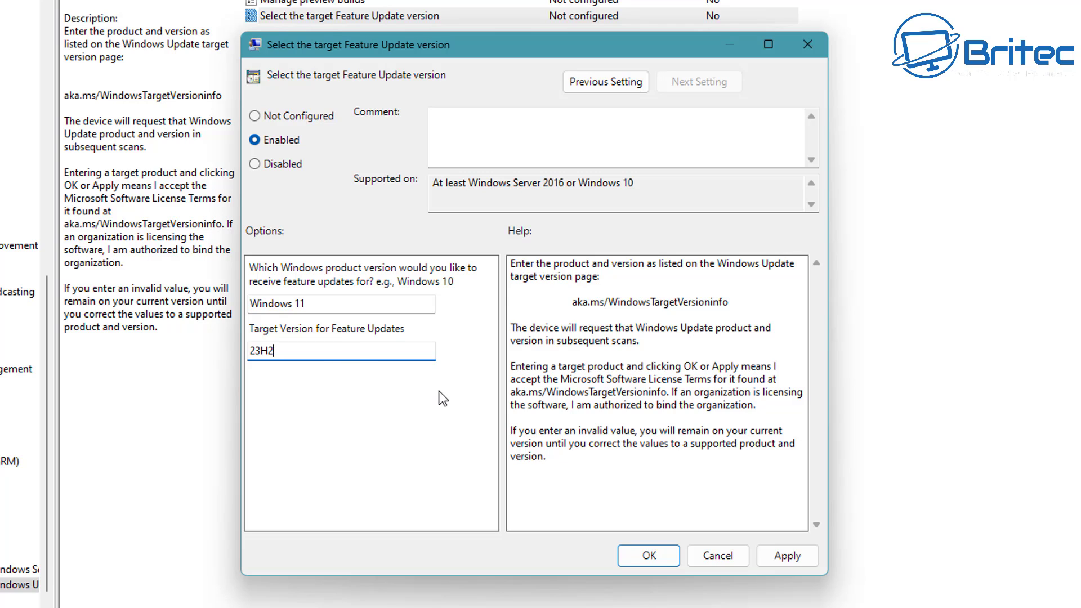
pyautogui.click(775, 563)
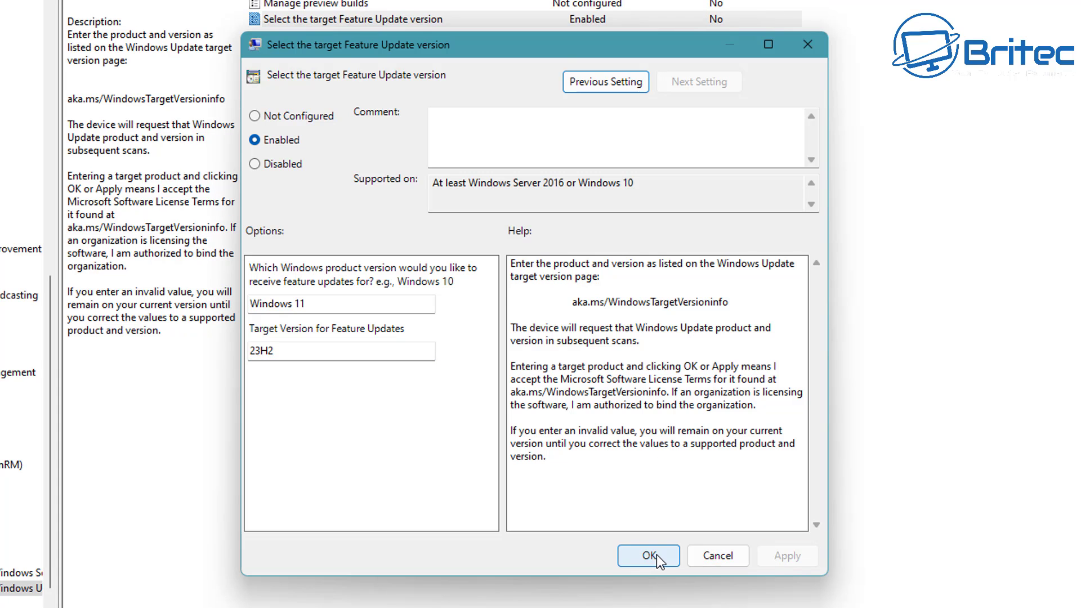
# Step: Close the policy dialog, minimize the editor, and run gpupdate /force in an elevated Command Prompt
pyautogui.click(656, 555)
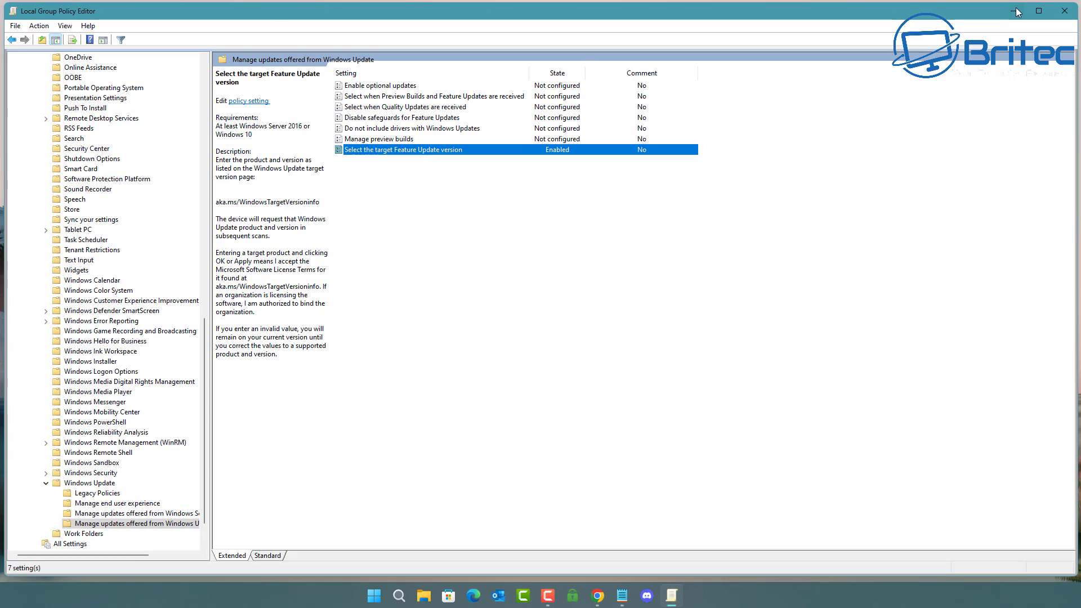
pyautogui.click(1016, 11)
pyautogui.click(399, 596)
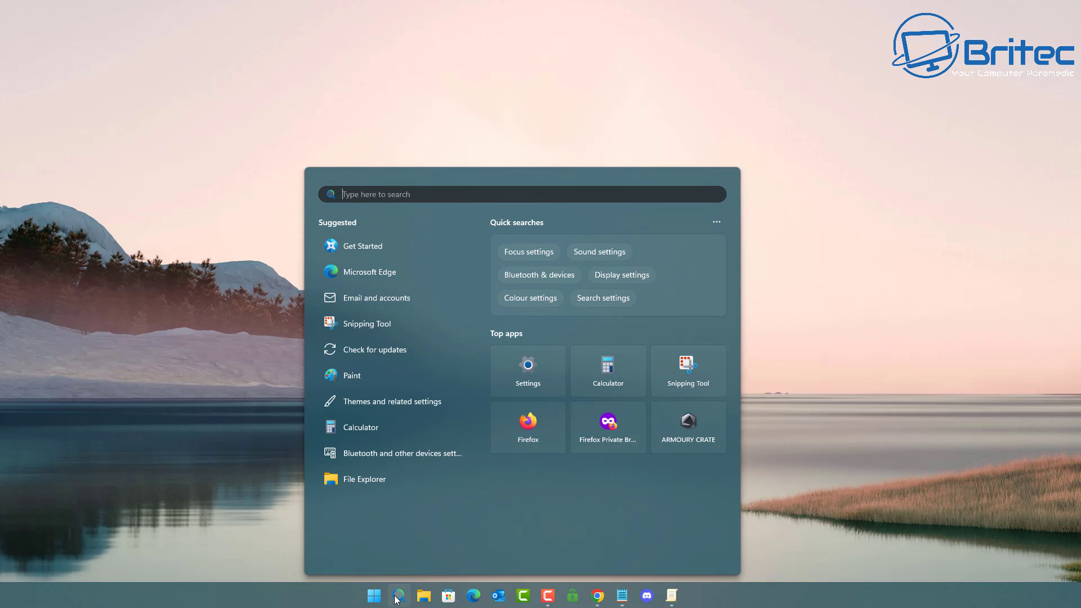
pyautogui.write('cmd')
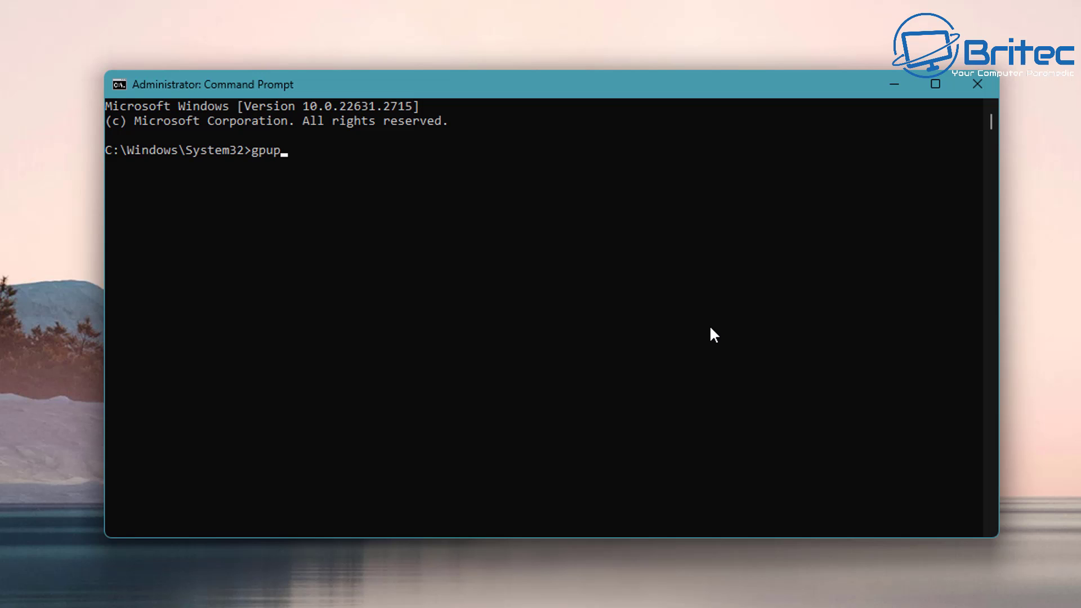
pyautogui.write(' /force')
pyautogui.press('Return')
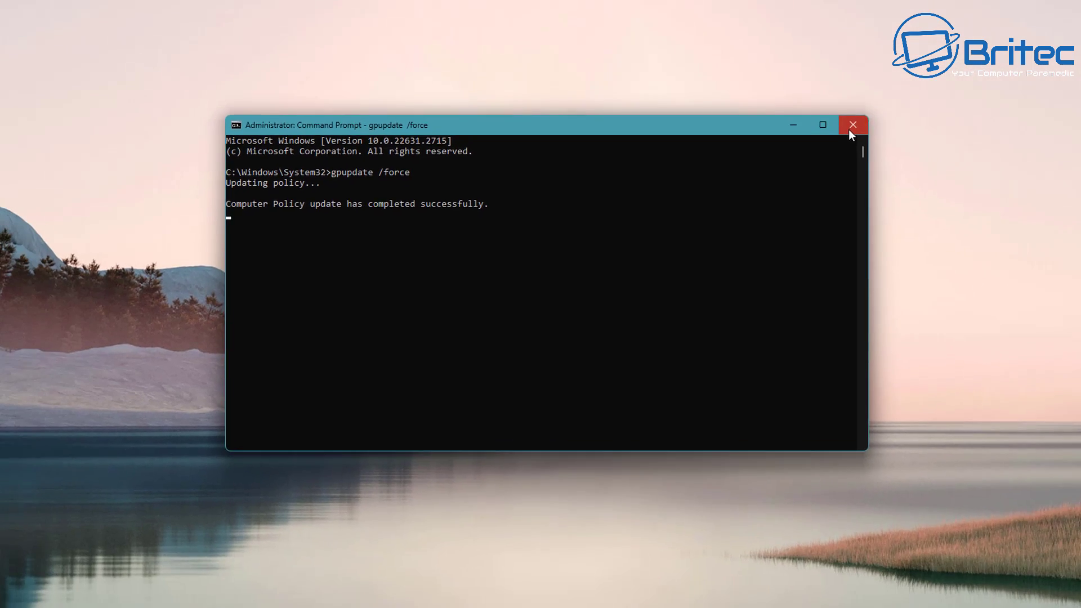
# Step: Close Command Prompt, run Check for updates on Settings' Windows Update page, then revisit it
pyautogui.click(969, 90)
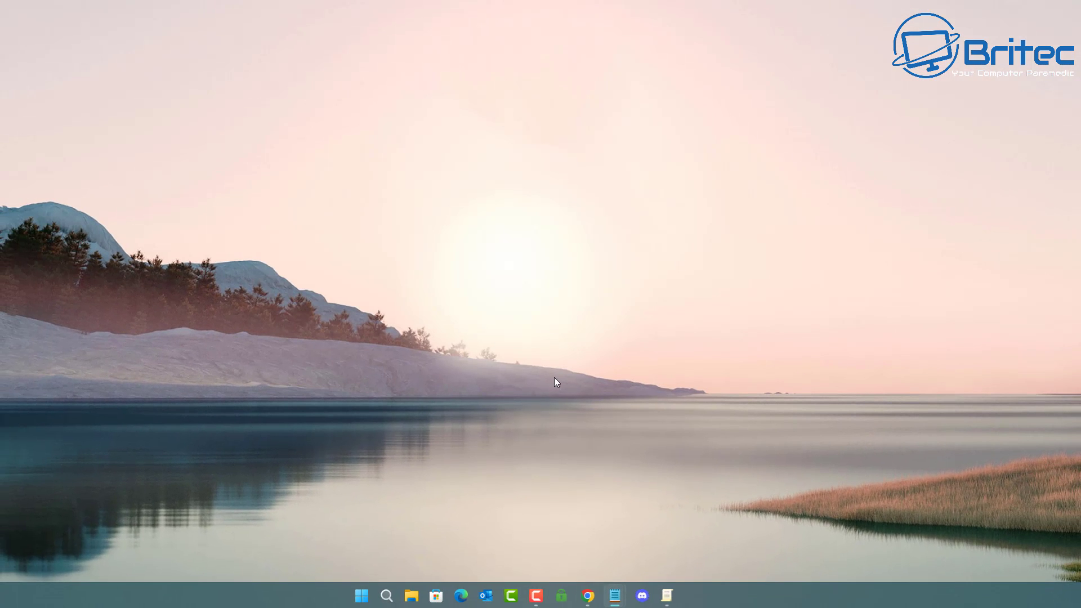
pyautogui.click(372, 603)
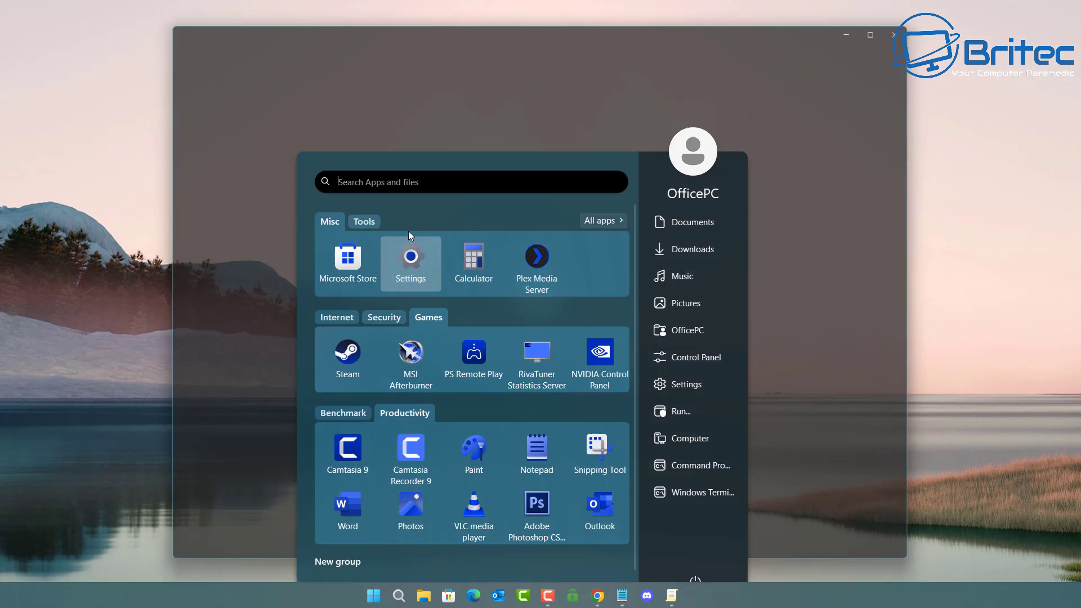
pyautogui.click(410, 236)
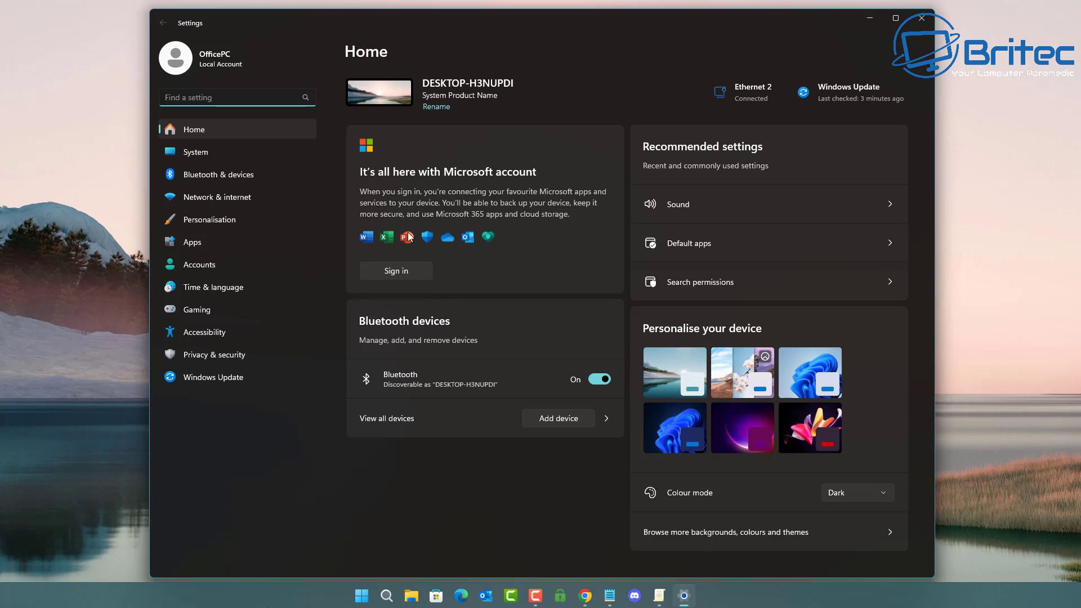
pyautogui.click(228, 378)
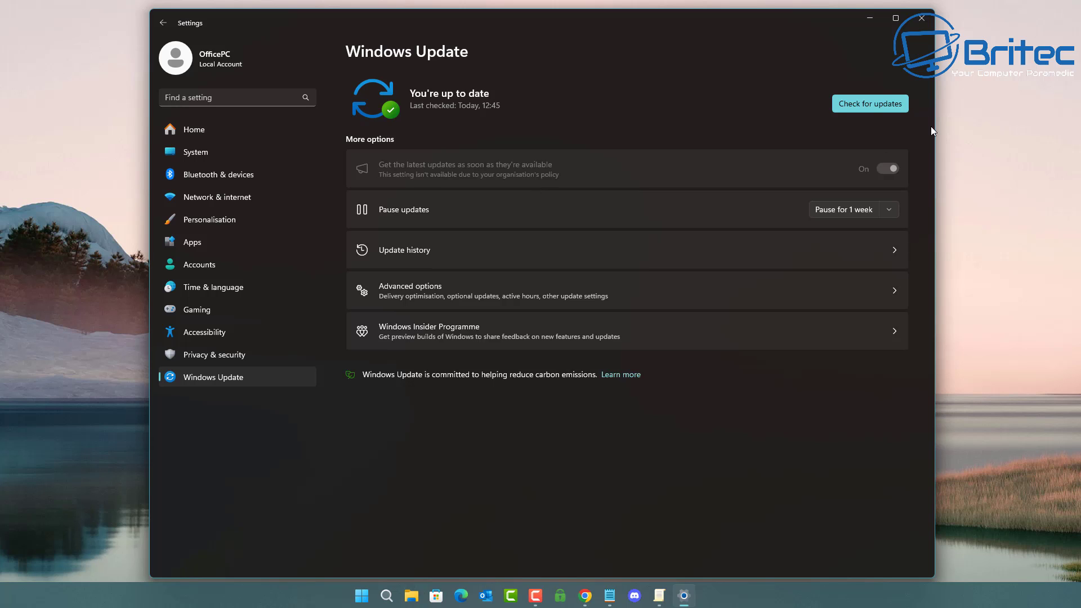
pyautogui.click(871, 103)
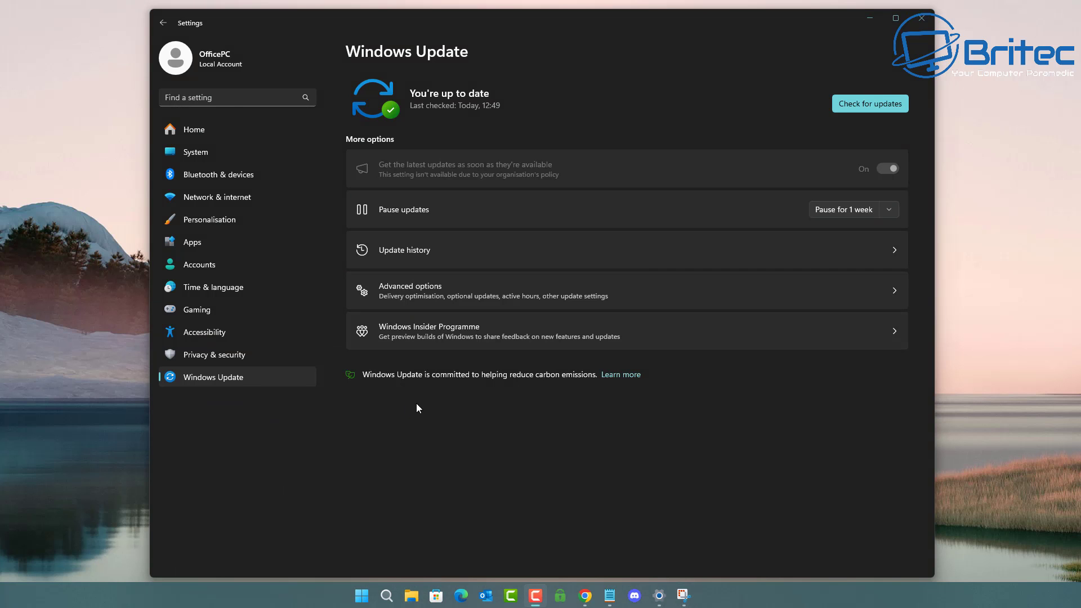
pyautogui.click(205, 360)
pyautogui.click(204, 375)
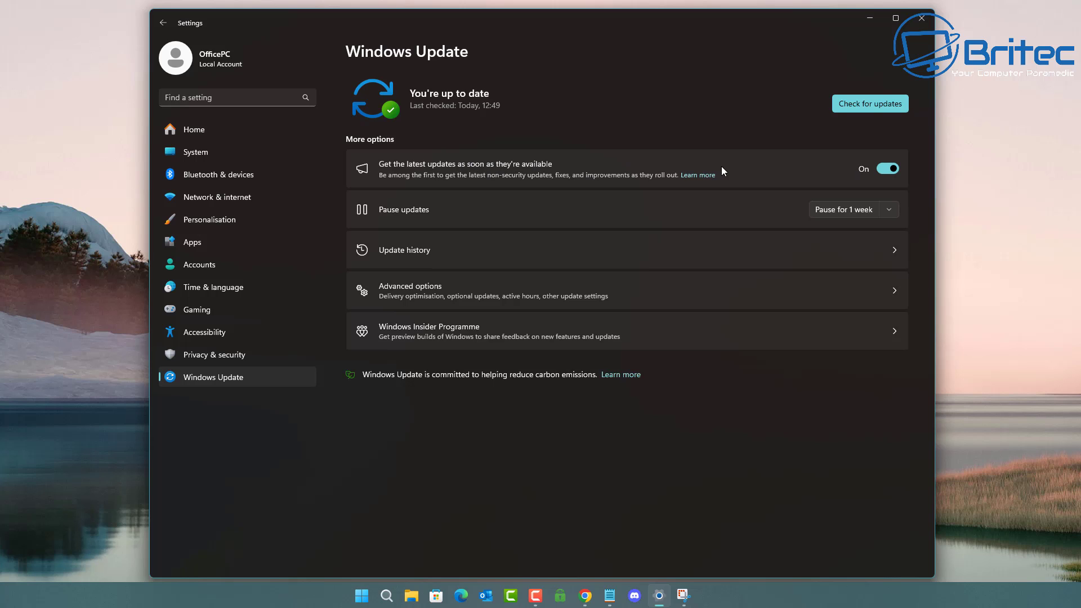
# Step: Close Settings and launch Registry Editor by searching for regedit
pyautogui.click(921, 19)
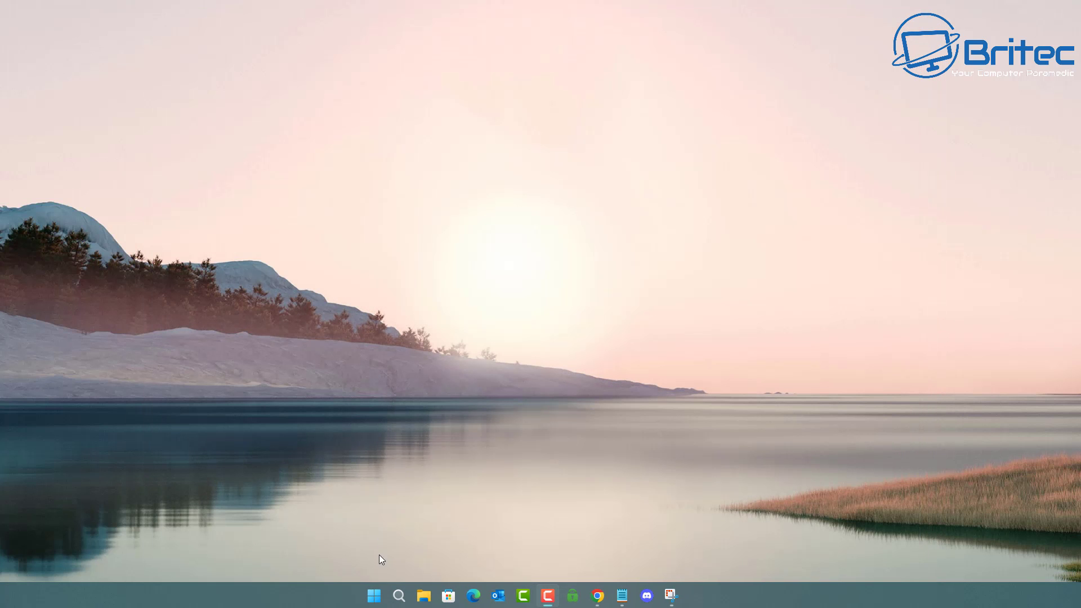
pyautogui.click(398, 593)
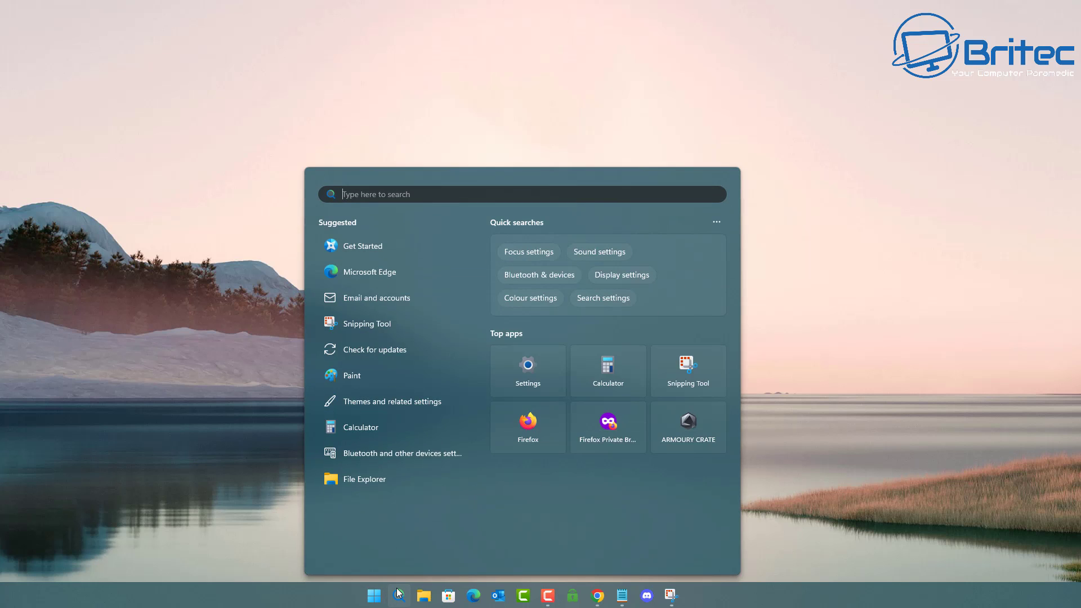
pyautogui.write('regedit')
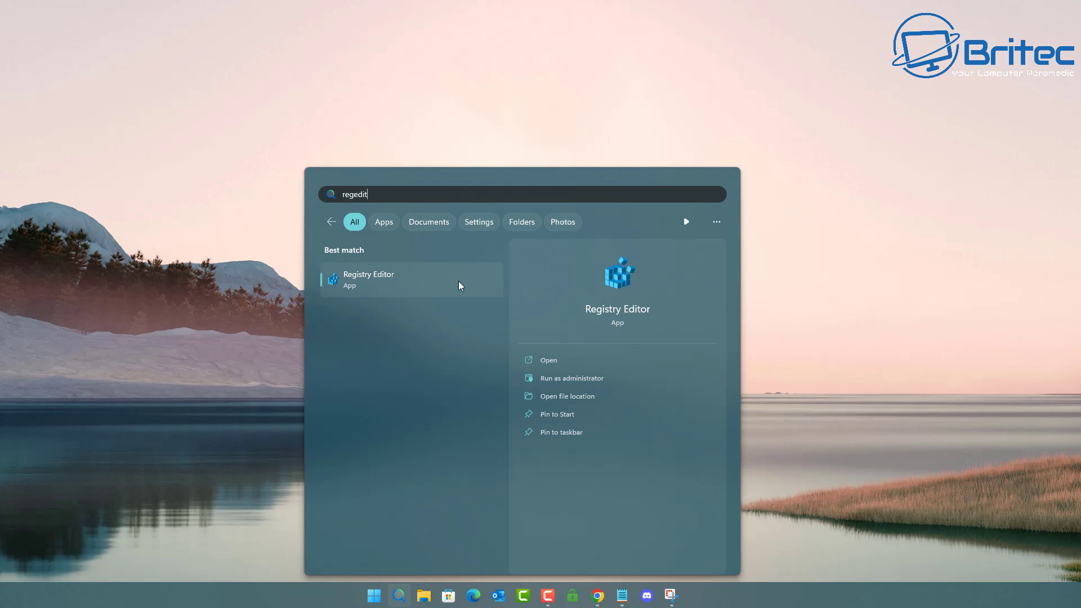
pyautogui.click(414, 280)
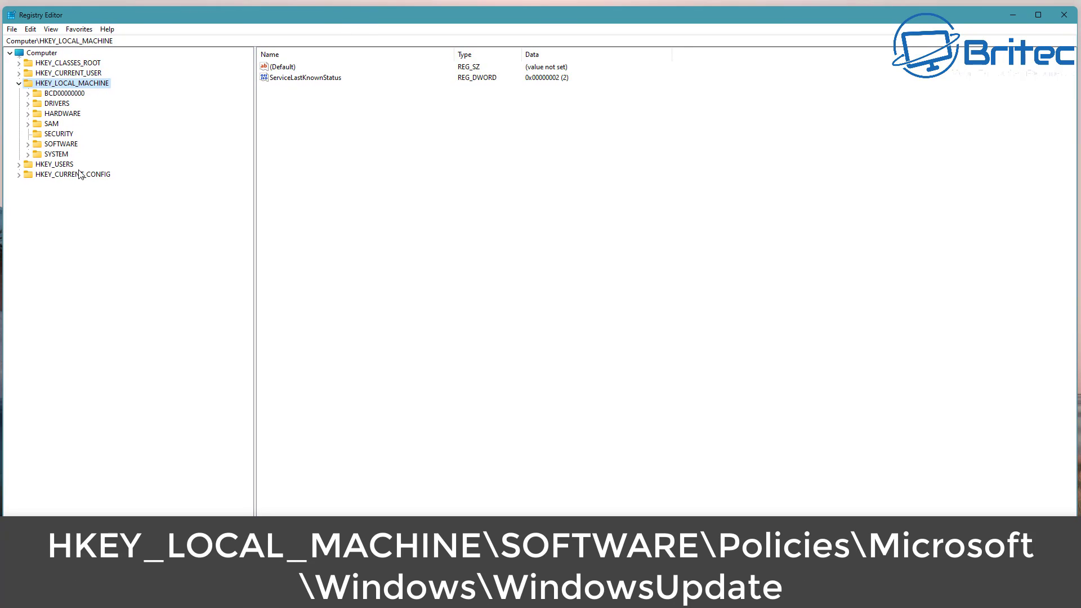
# Step: Navigate the registry tree down to HKEY_LOCAL_MACHINE\SOFTWARE\Policies
pyautogui.click(18, 84)
pyautogui.click(49, 54)
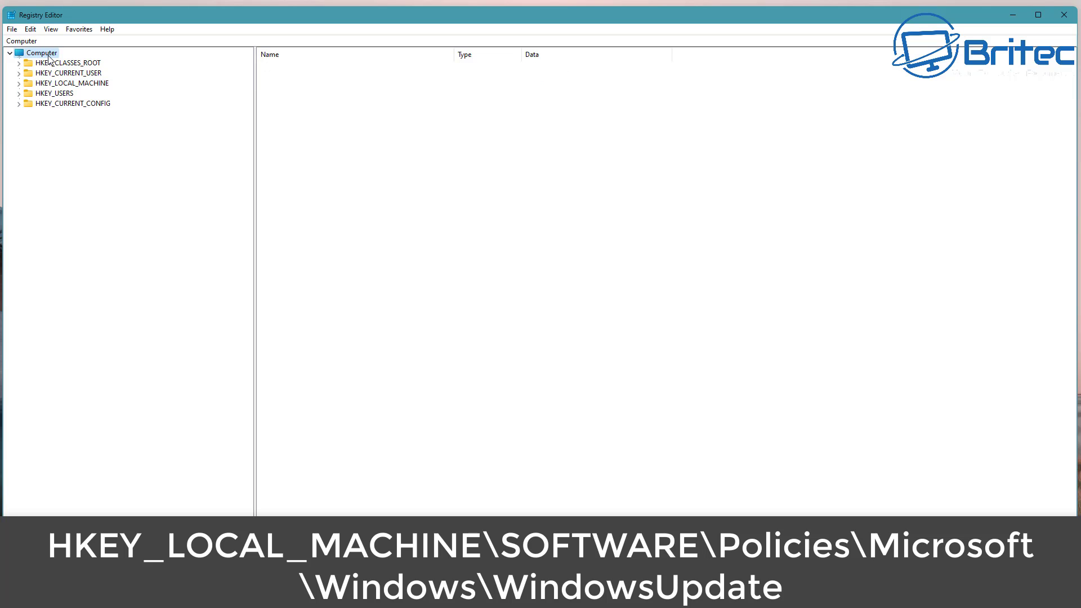
pyautogui.click(77, 84)
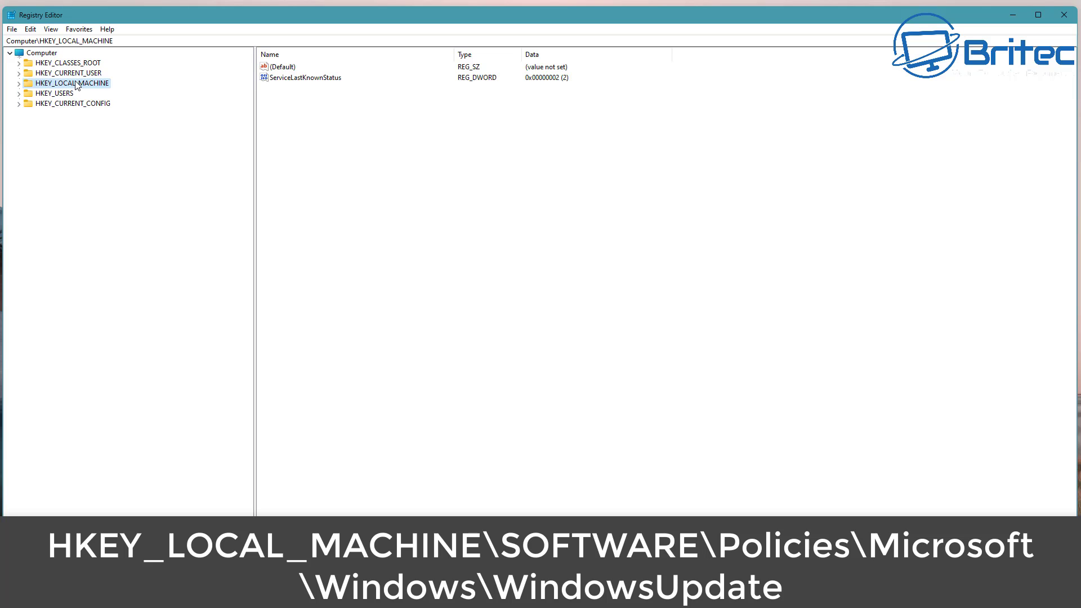
pyautogui.click(20, 83)
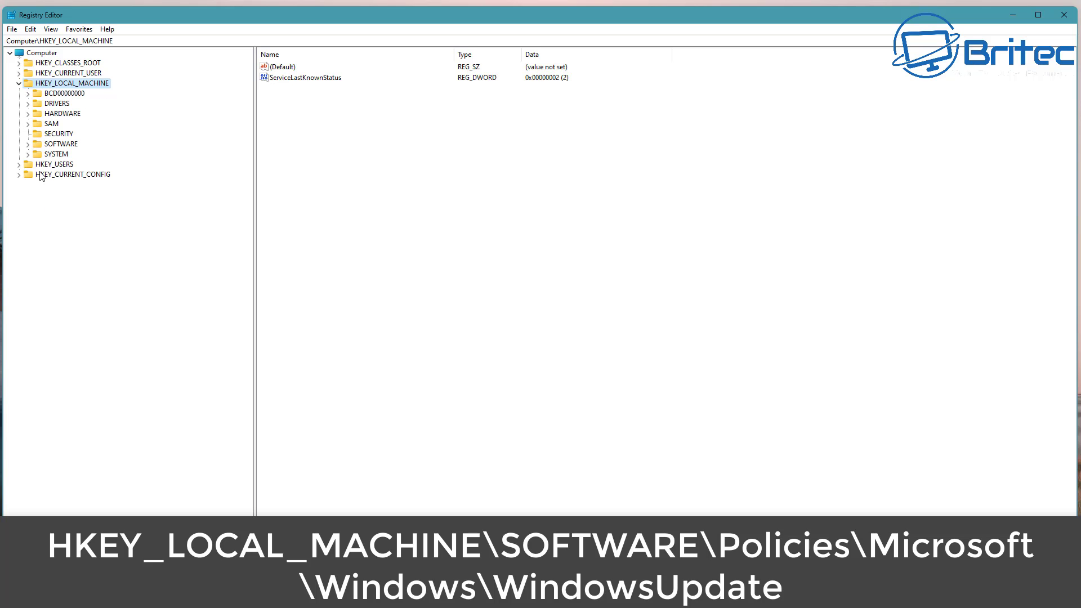
pyautogui.click(64, 144)
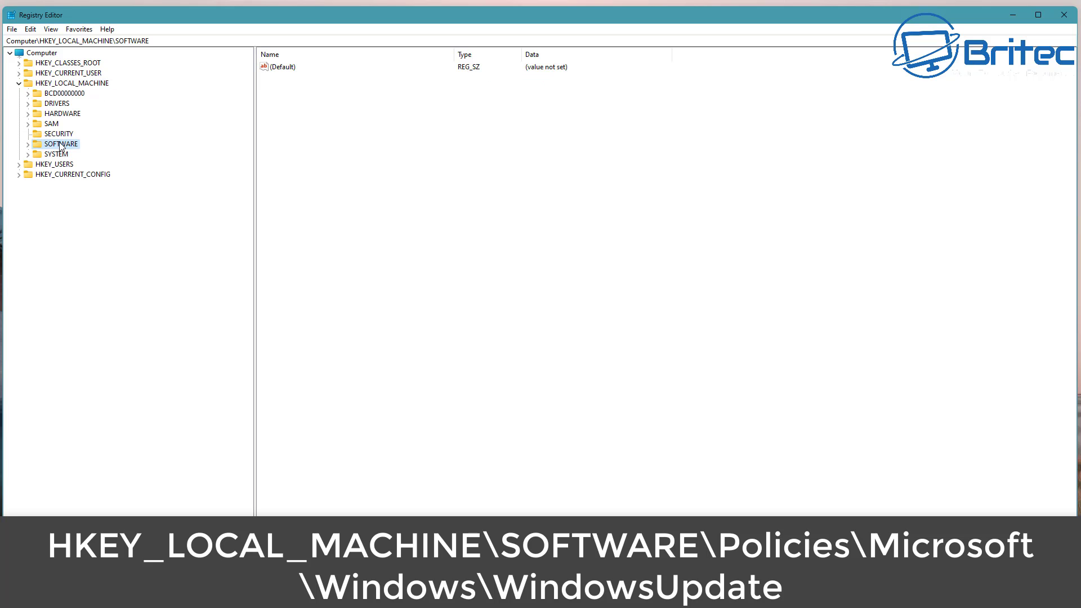
pyautogui.click(28, 145)
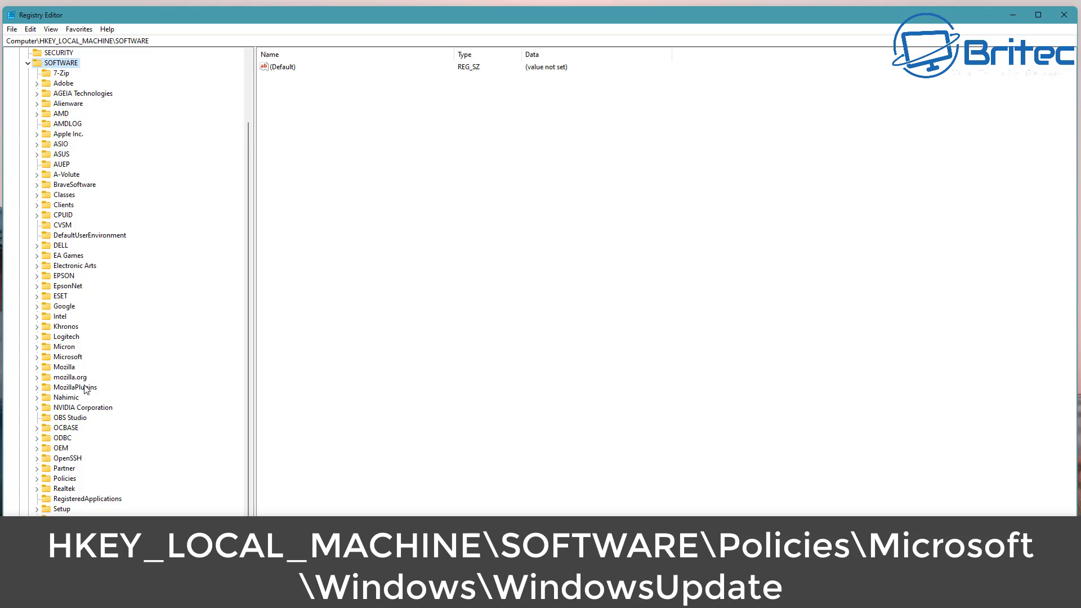
pyautogui.scroll(-1, 86, 394)
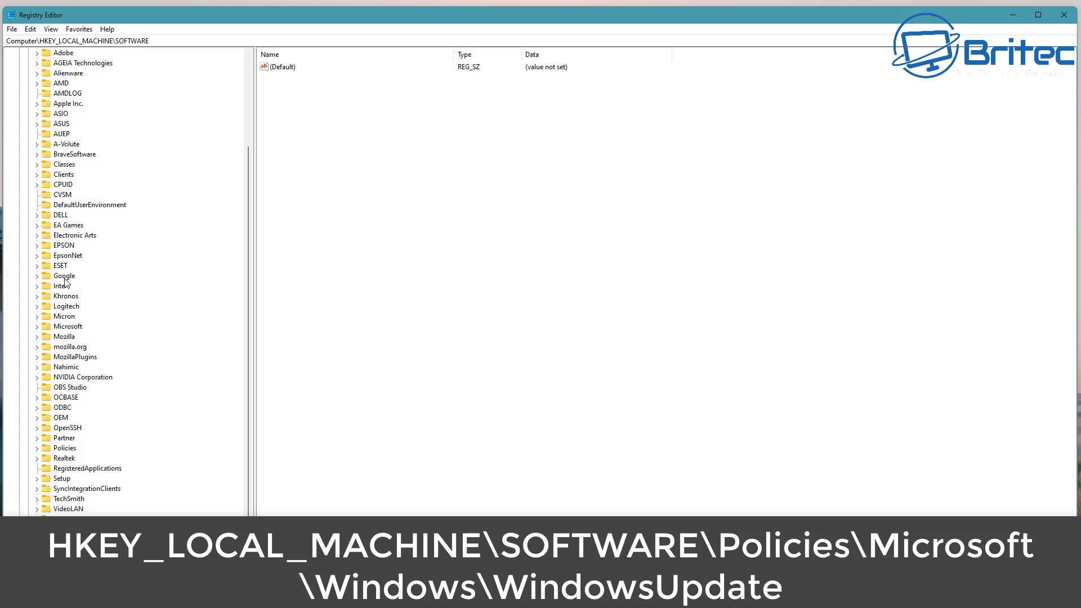
pyautogui.click(64, 448)
pyautogui.doubleClick(65, 448)
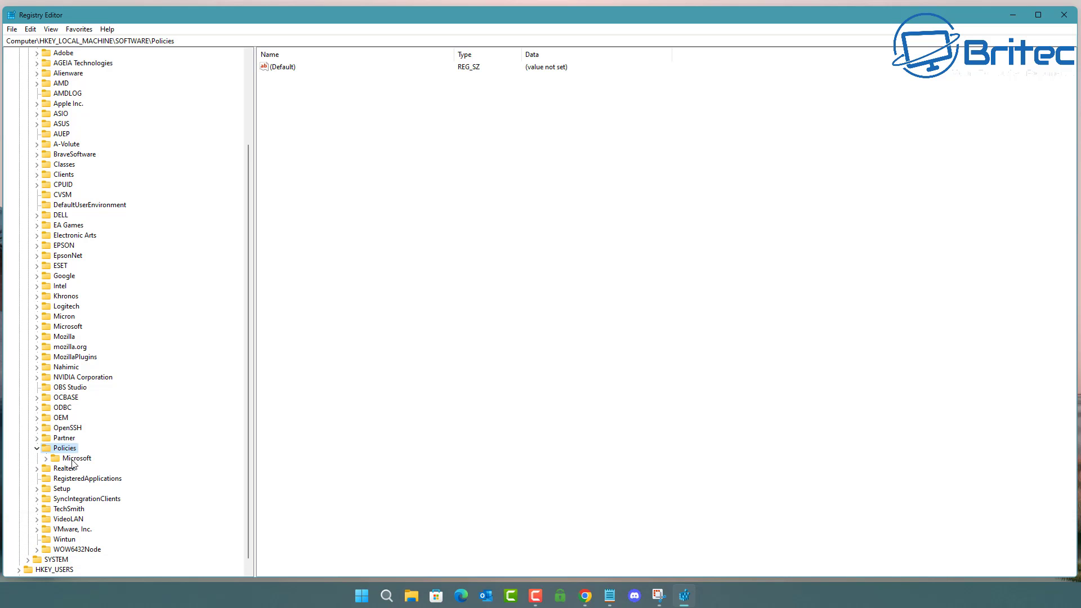
# Step: Drill into Policies\Microsoft\Windows\WindowsUpdate and focus its values list
pyautogui.click(72, 458)
pyautogui.scroll(-1, 60, 453)
pyautogui.click(46, 448)
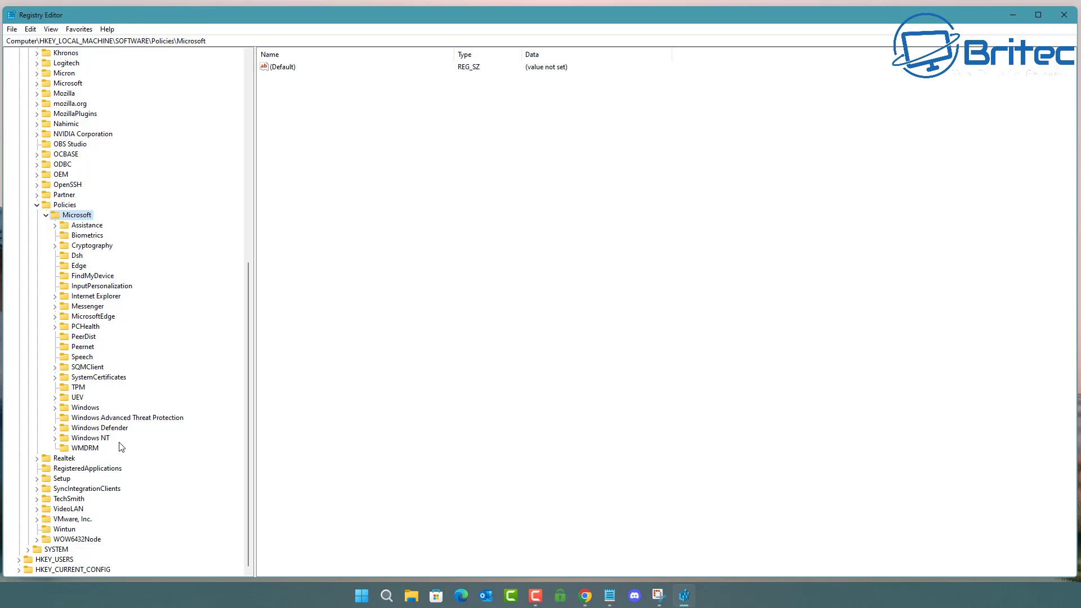
pyautogui.click(88, 407)
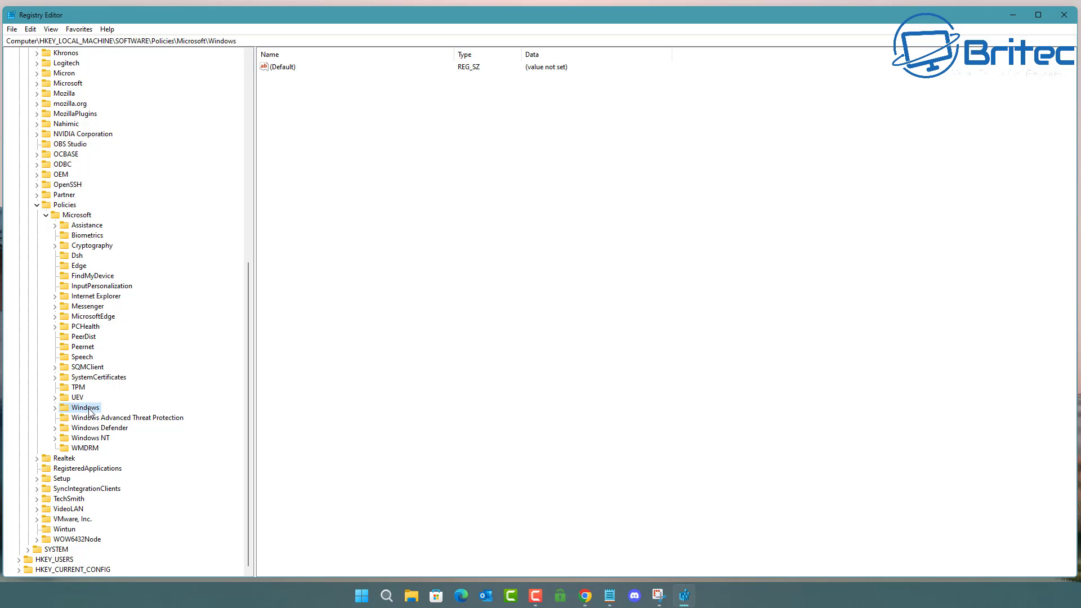
pyautogui.click(55, 408)
pyautogui.scroll(-4, 101, 411)
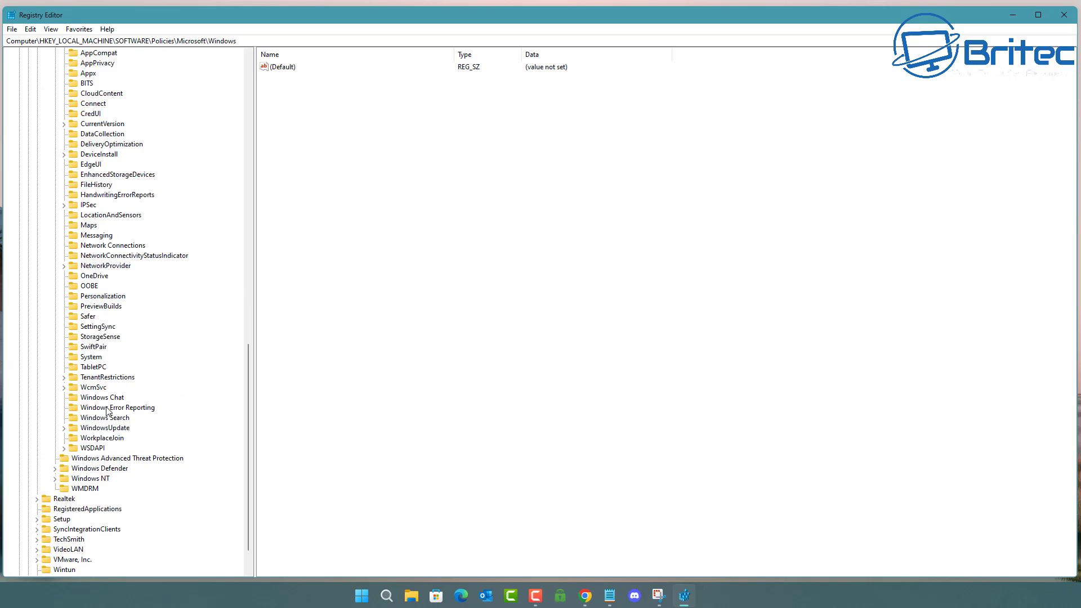
pyautogui.scroll(1, 102, 411)
pyautogui.click(112, 457)
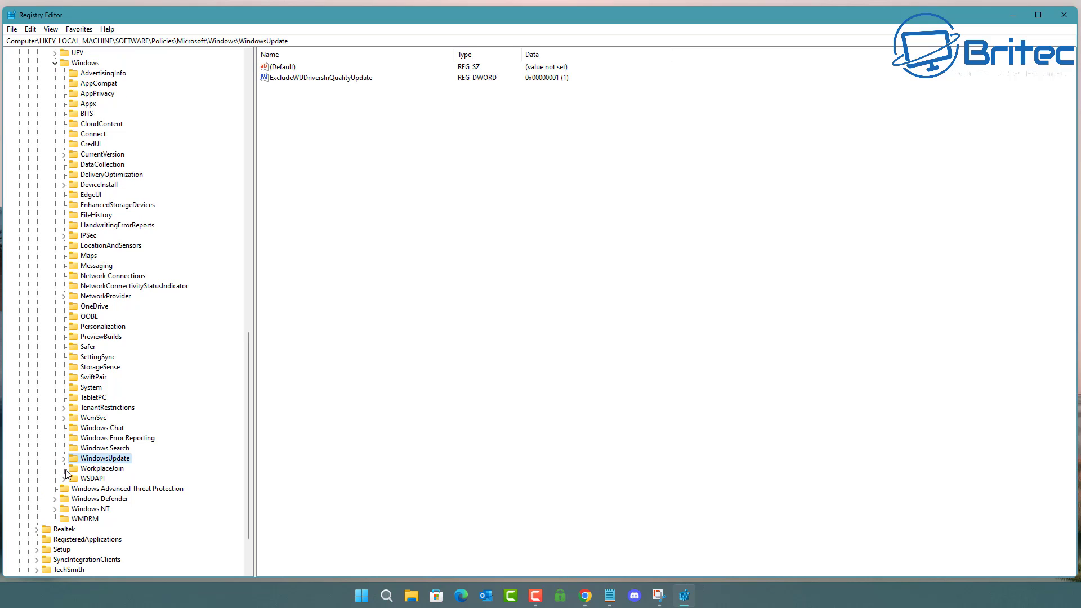
pyautogui.click(64, 459)
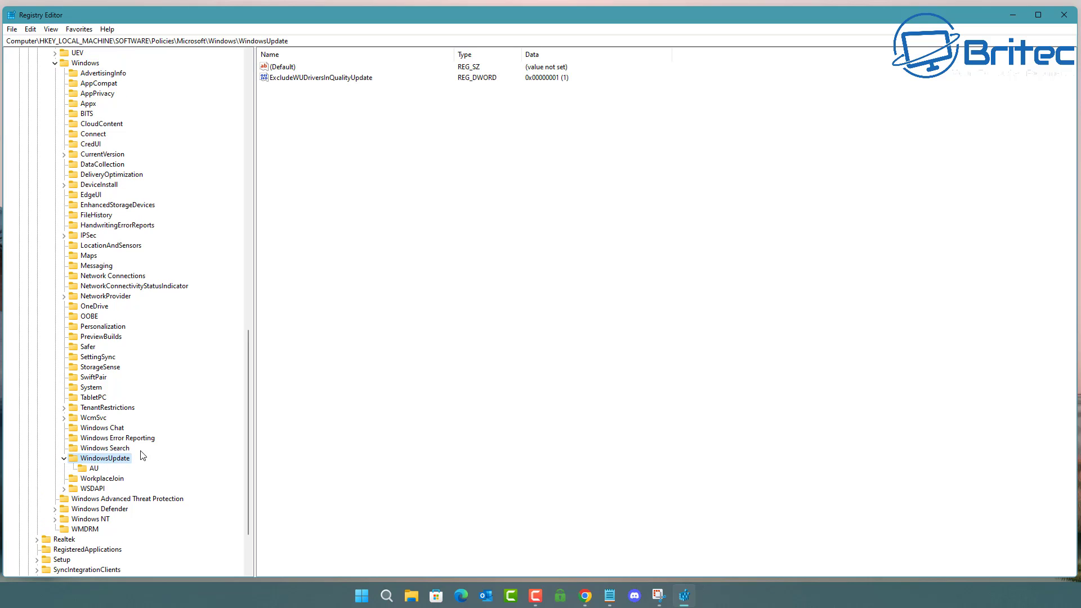
pyautogui.scroll(-1, 145, 454)
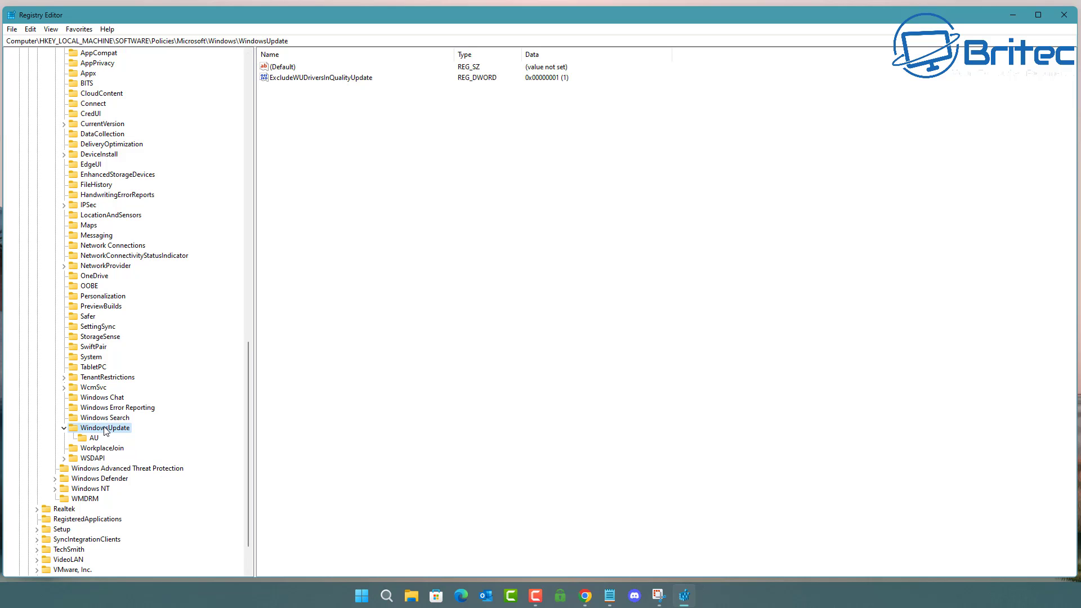
pyautogui.click(300, 130)
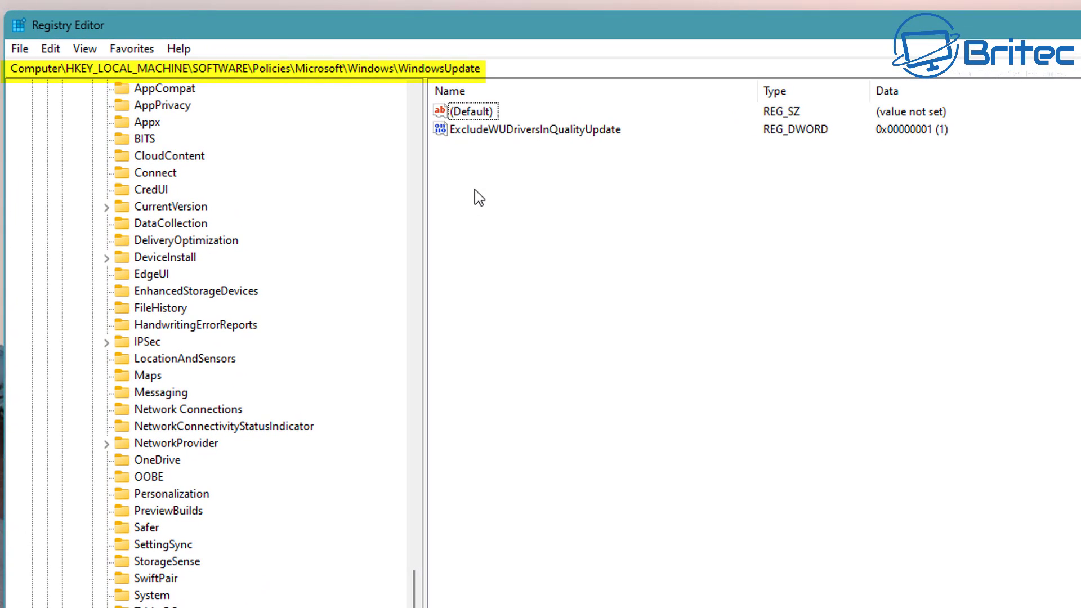
# Step: Create a new string value named ProductVersion in the WindowsUpdate key
pyautogui.rightClick(476, 193)
pyautogui.moveTo(528, 214)
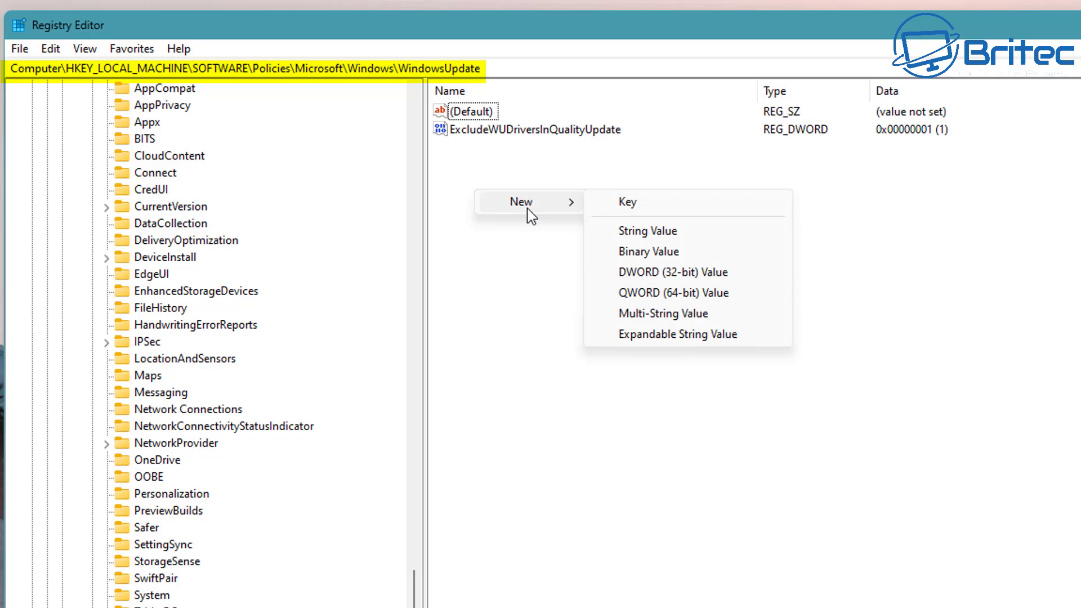
pyautogui.click(658, 232)
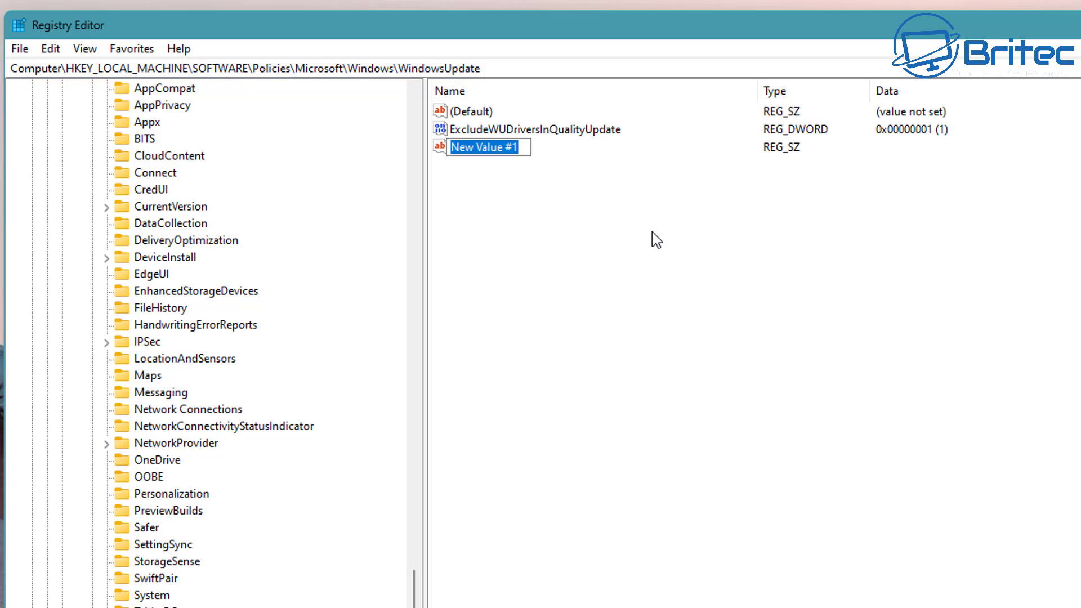
pyautogui.write('ProductVer')
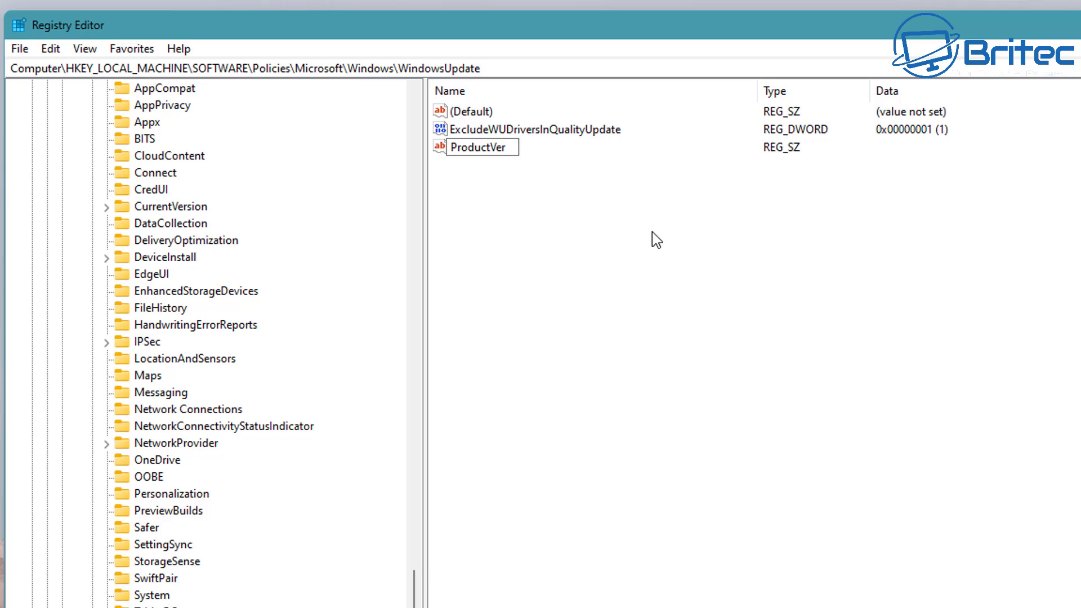
pyautogui.write('sion')
pyautogui.press('Return')
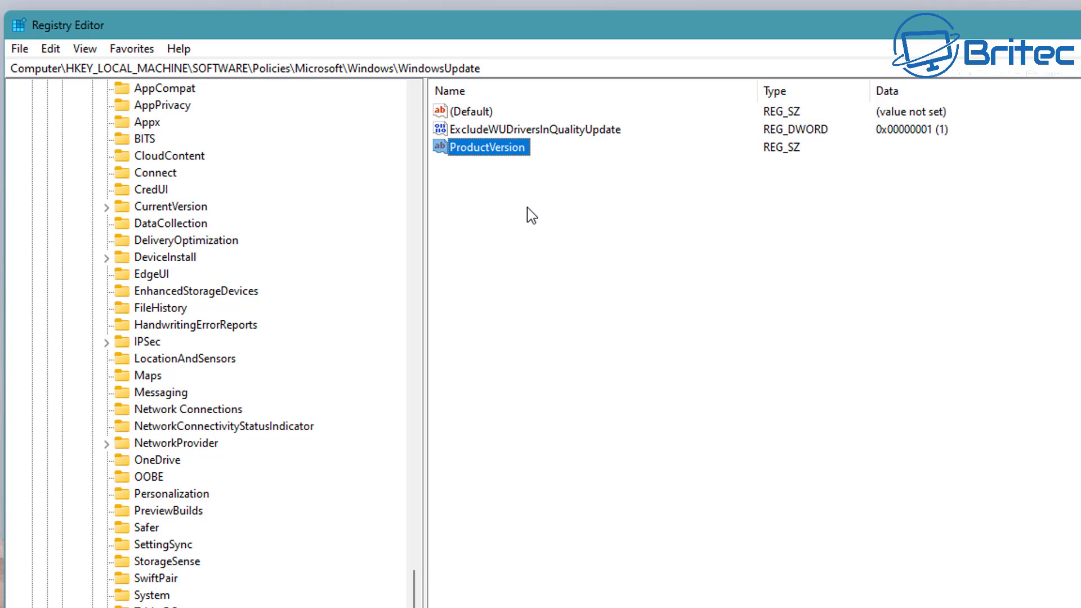
# Step: Set ProductVersion's data to 'Windows 11'
pyautogui.doubleClick(508, 152)
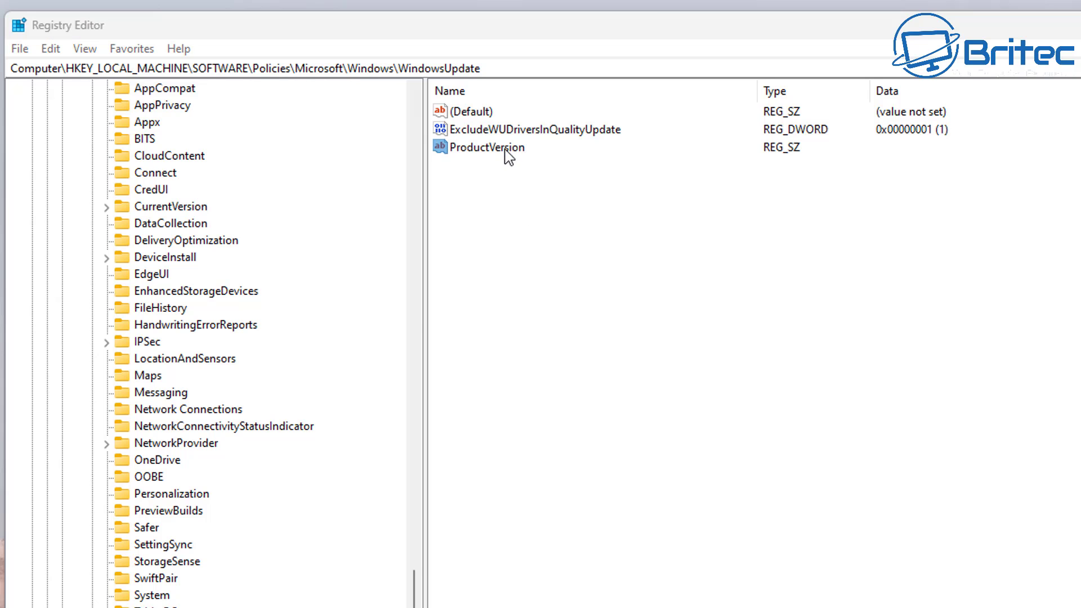
pyautogui.moveTo(232, 107); pyautogui.dragTo(622, 175)
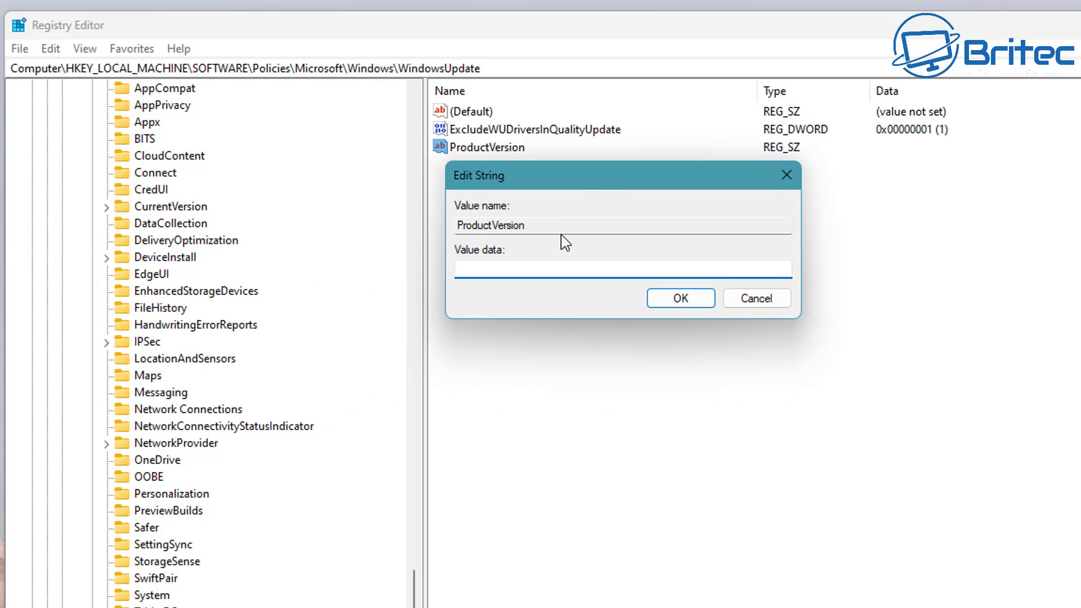
pyautogui.write('Windows')
pyautogui.write('11')
pyautogui.click(681, 299)
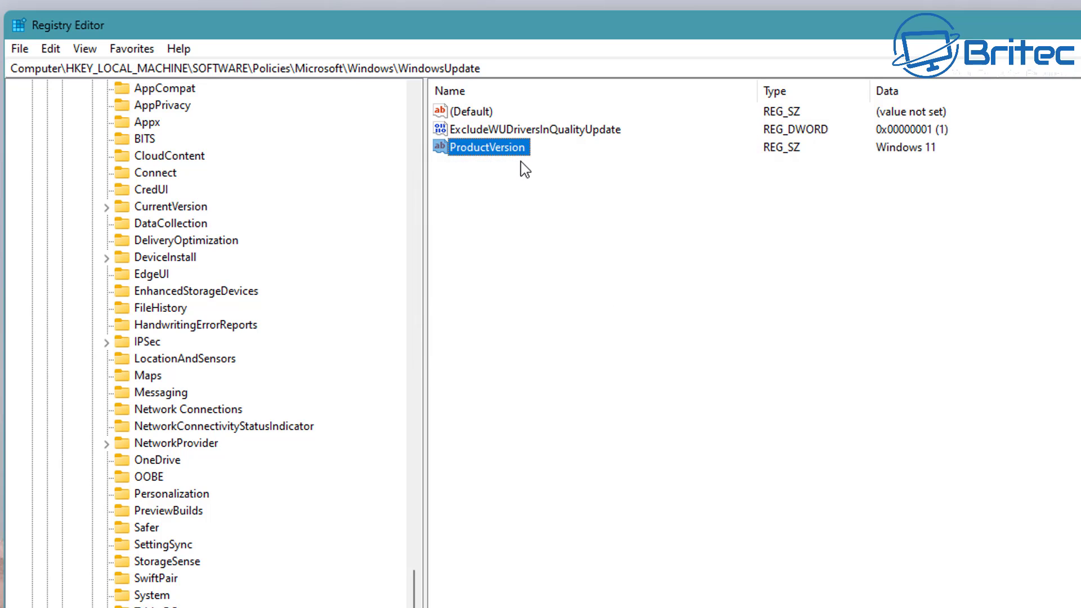
# Step: Create a new DWORD (32-bit) value named TargetReleaseVersion in WindowsUpdate
pyautogui.rightClick(497, 197)
pyautogui.moveTo(551, 212)
pyautogui.click(687, 278)
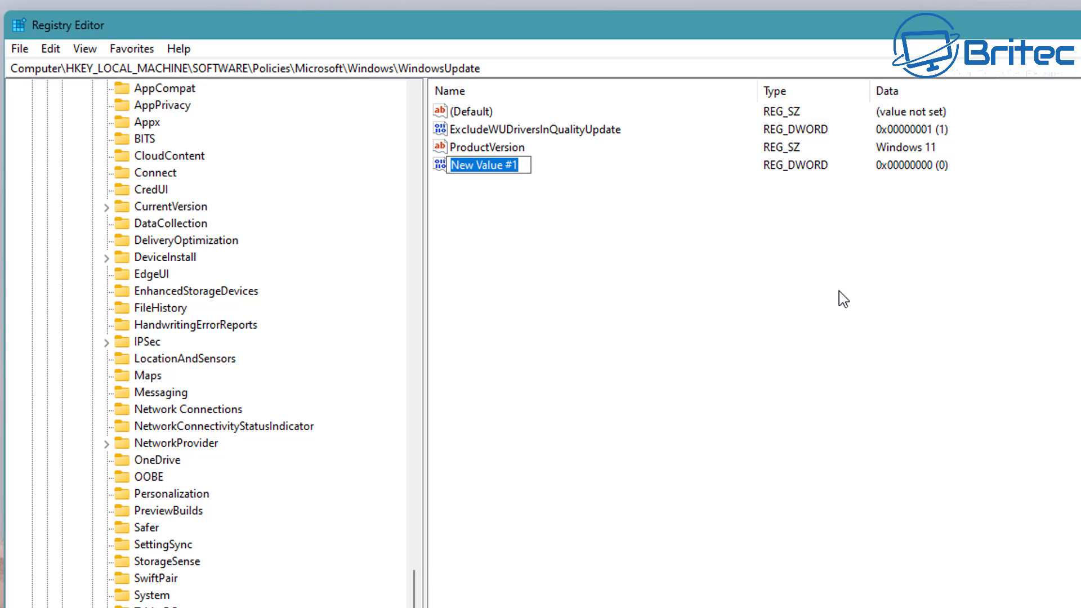
pyautogui.write('Target')
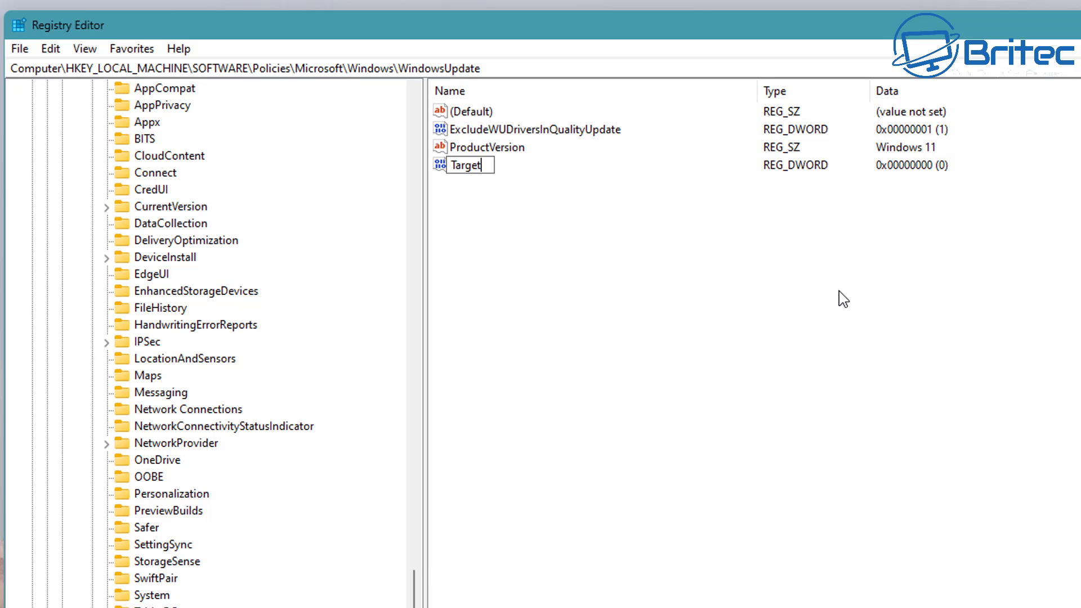
pyautogui.write('ReleaseVersion')
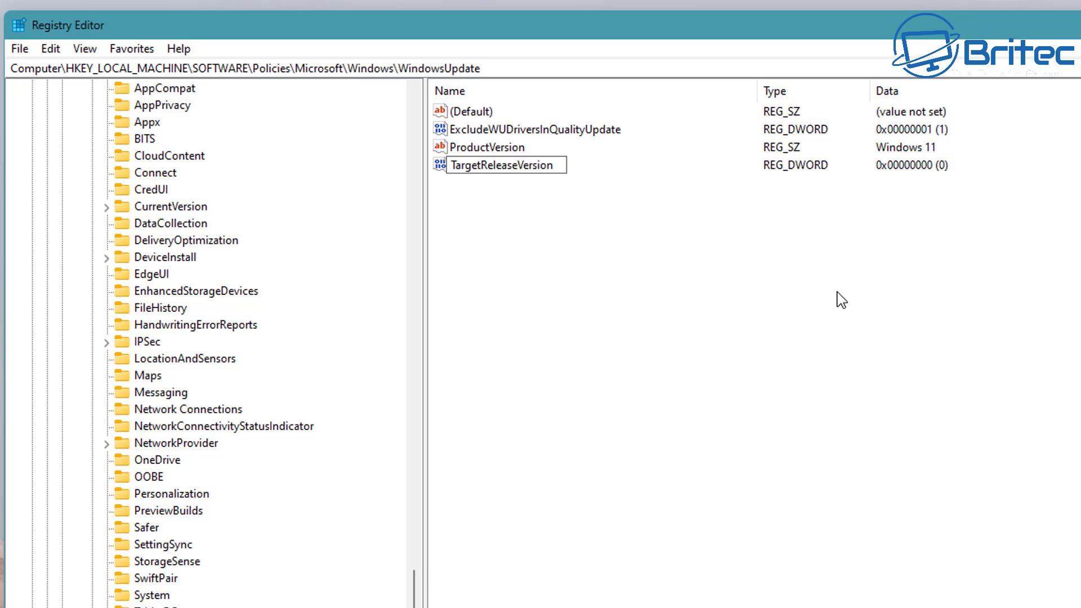
pyautogui.press('Return')
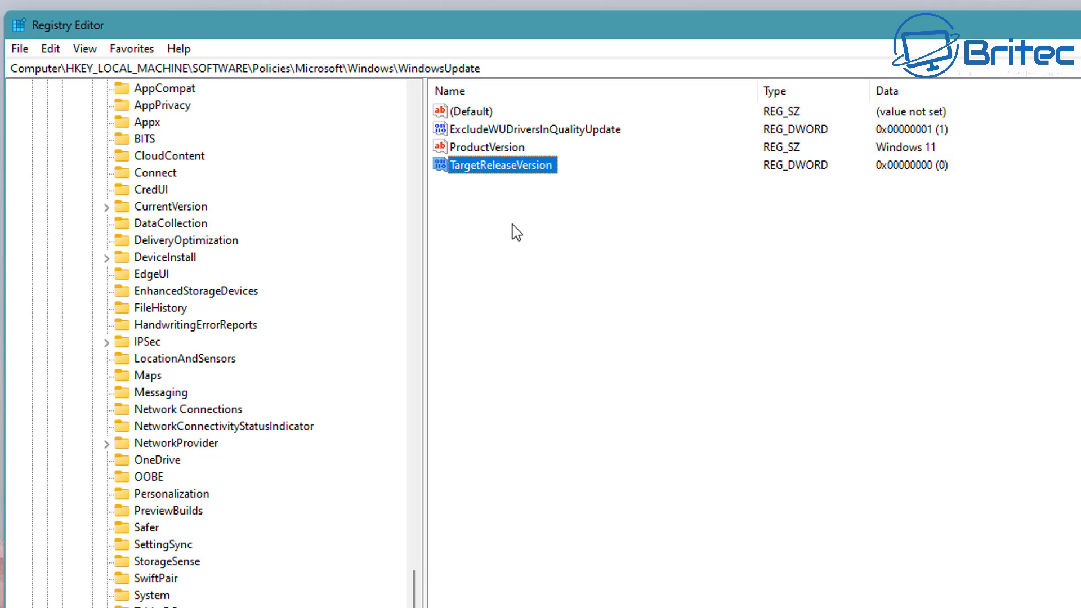
# Step: Set TargetReleaseVersion's data to 1
pyautogui.doubleClick(518, 165)
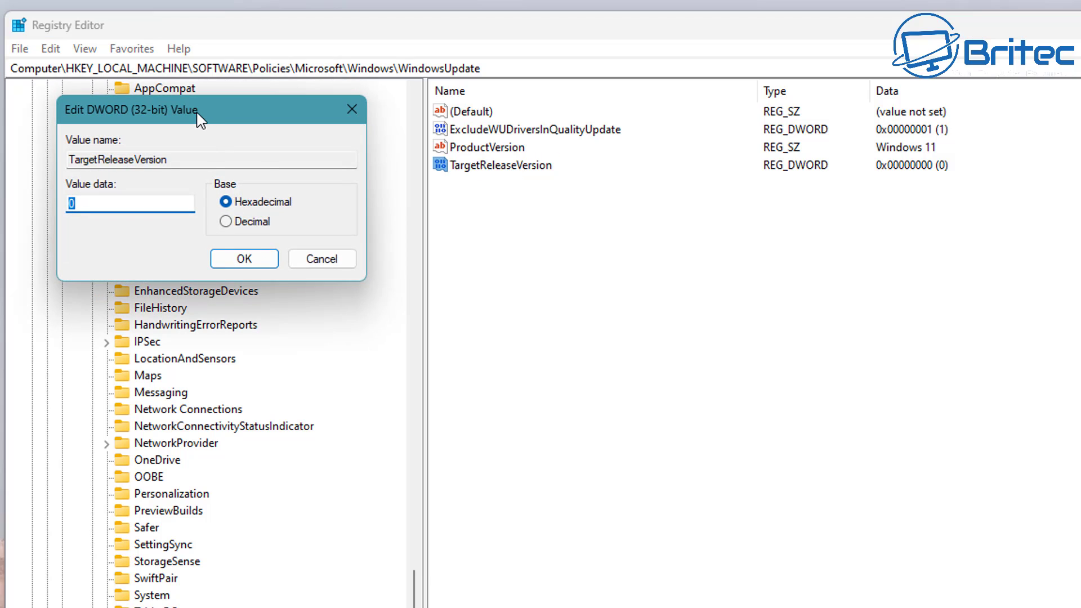
pyautogui.moveTo(186, 114); pyautogui.dragTo(585, 211)
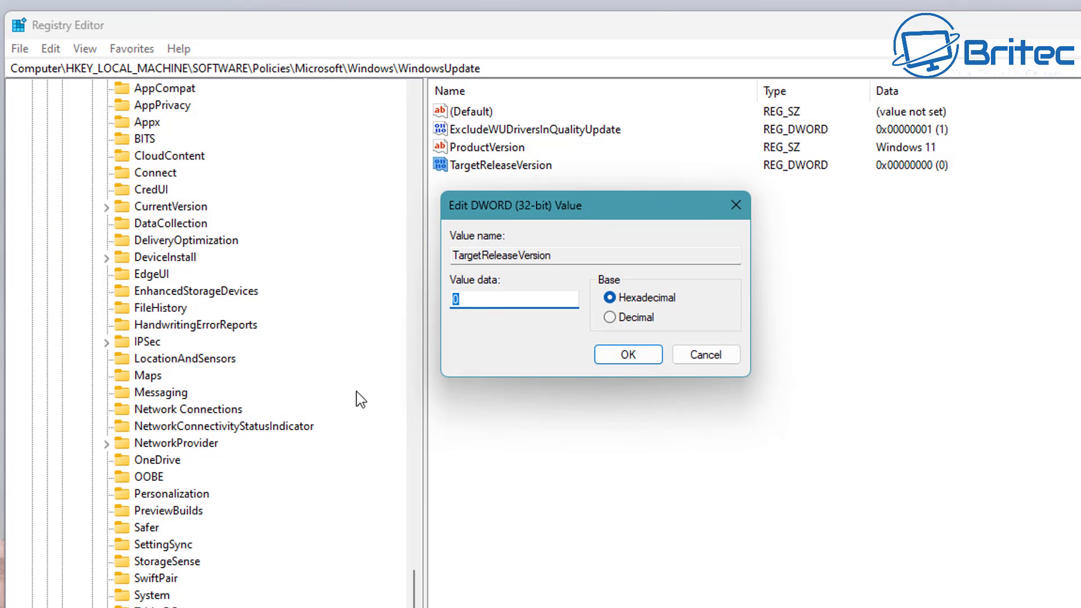
pyautogui.write('1')
pyautogui.click(647, 356)
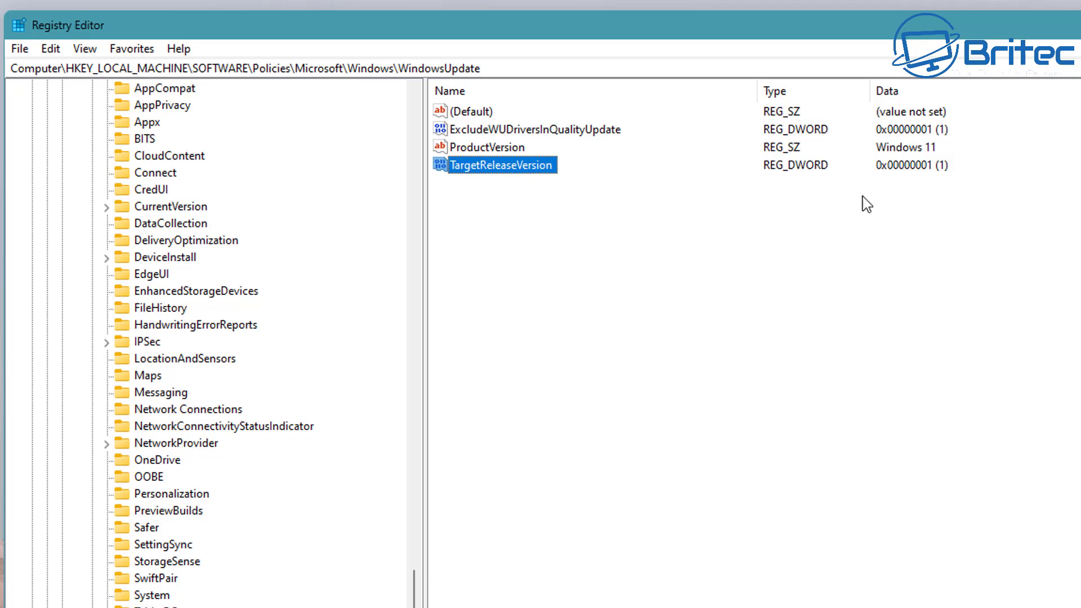
# Step: Create a new string value named TargetReleaseVersionInfo in WindowsUpdate
pyautogui.click(473, 217)
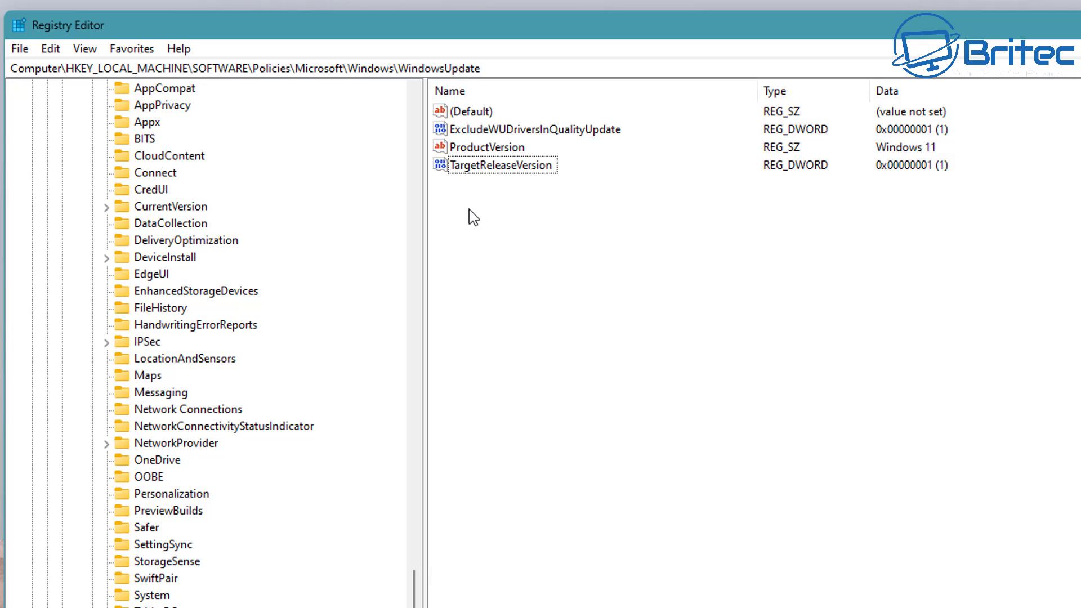
pyautogui.rightClick(469, 210)
pyautogui.moveTo(543, 227)
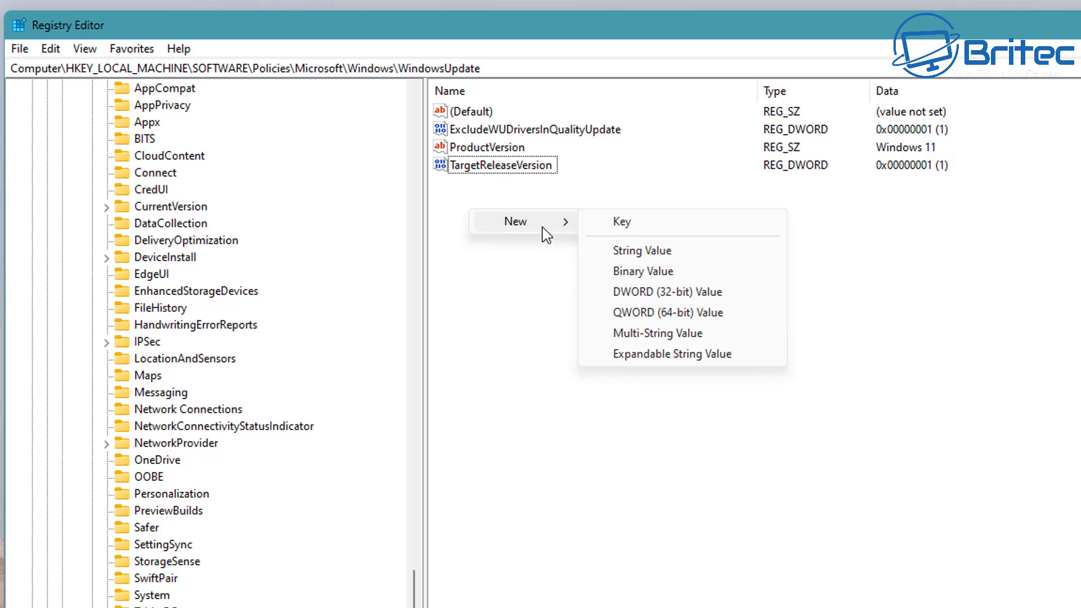
pyautogui.click(673, 254)
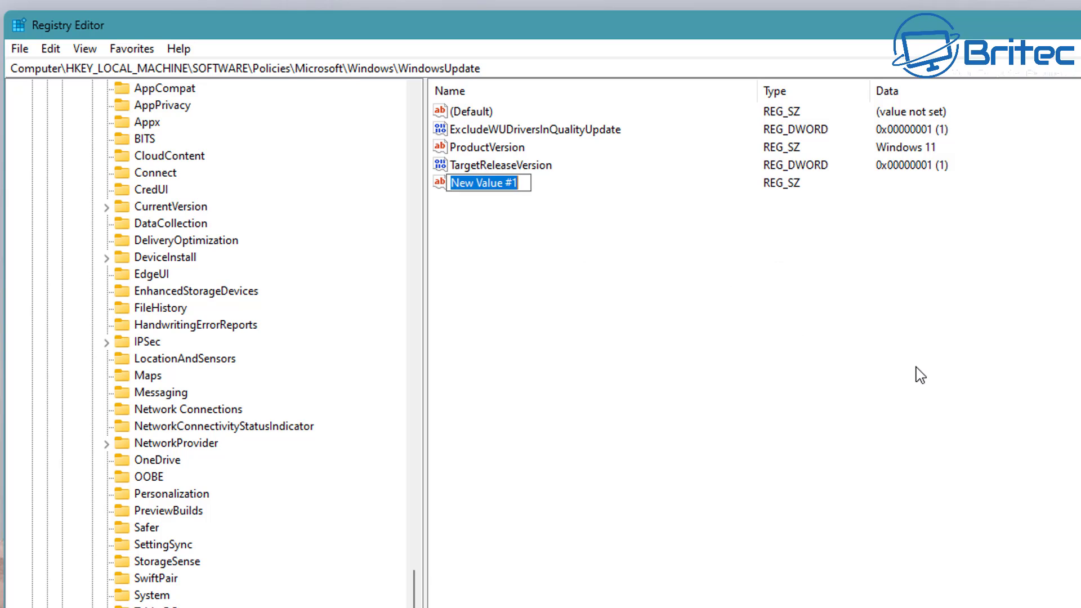
pyautogui.write('Target')
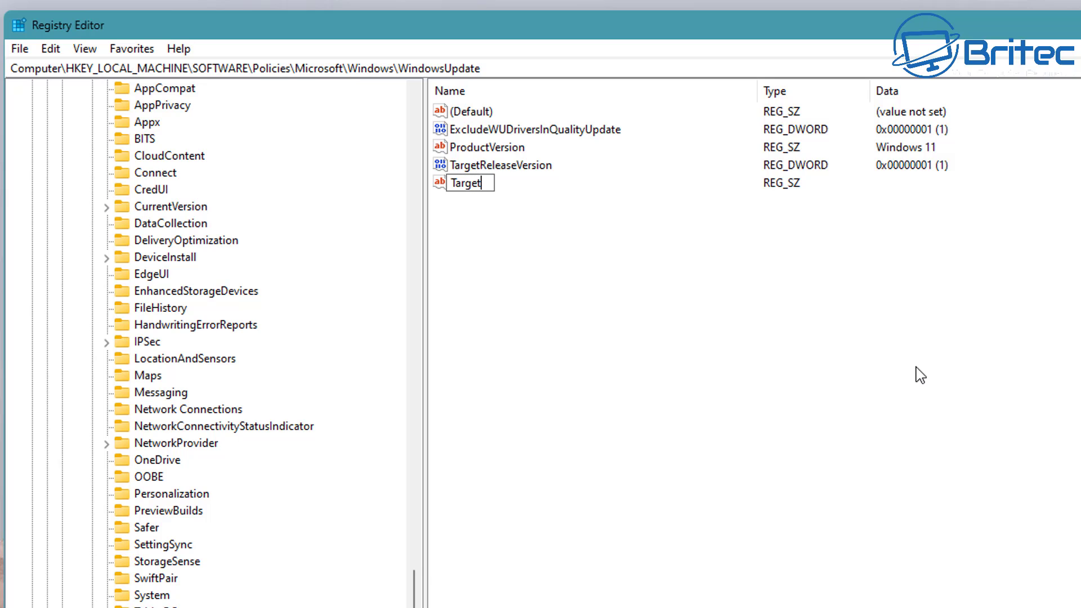
pyautogui.write('ReleaseVersionInfo')
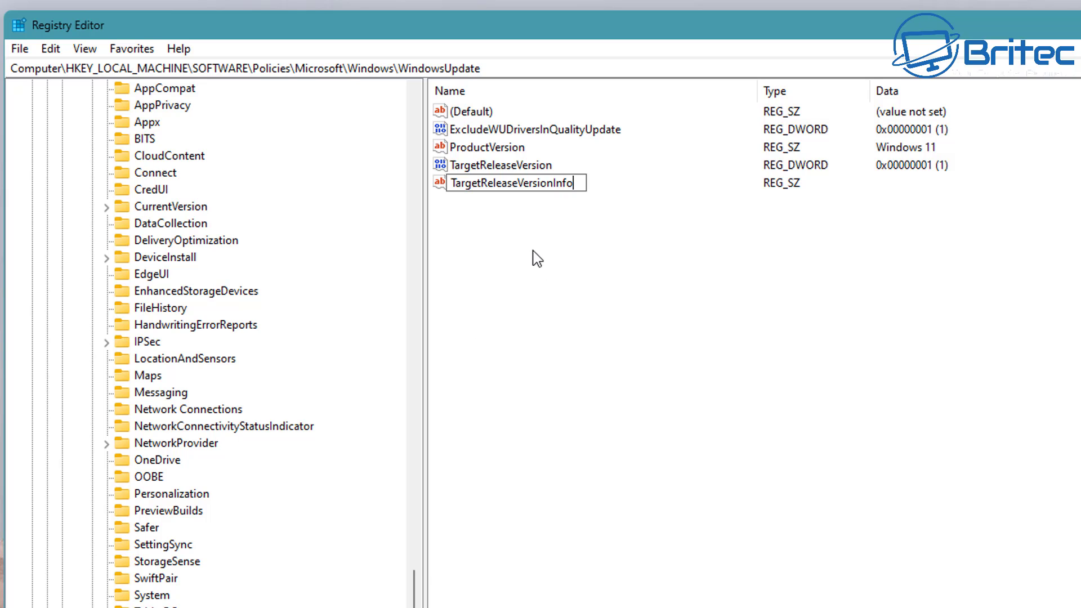
pyautogui.press('Return')
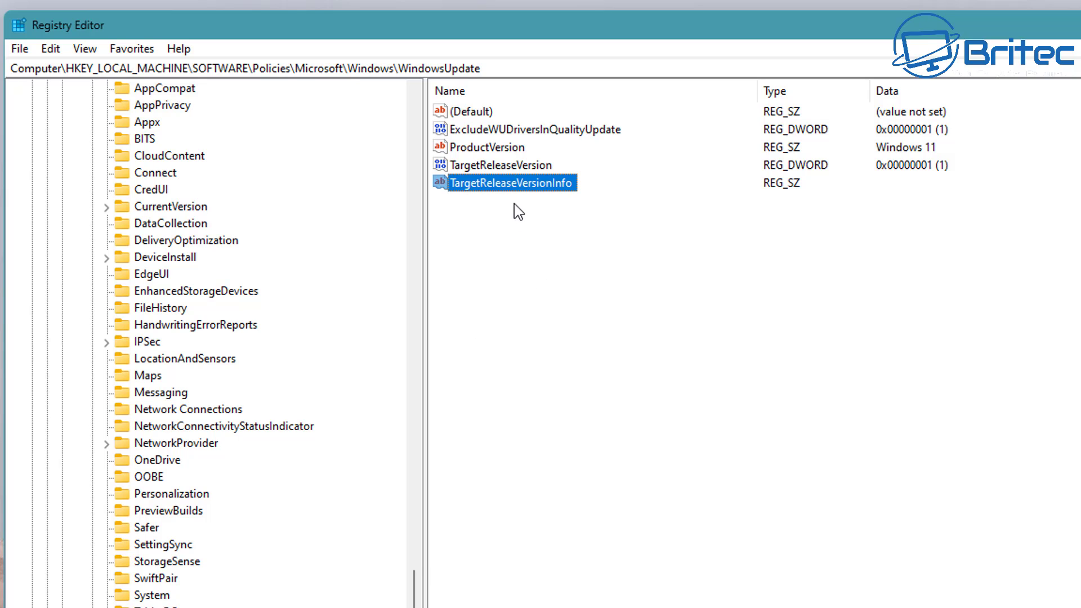
# Step: Set TargetReleaseVersionInfo's data to 23H2
pyautogui.doubleClick(514, 188)
pyautogui.moveTo(159, 107); pyautogui.dragTo(536, 227)
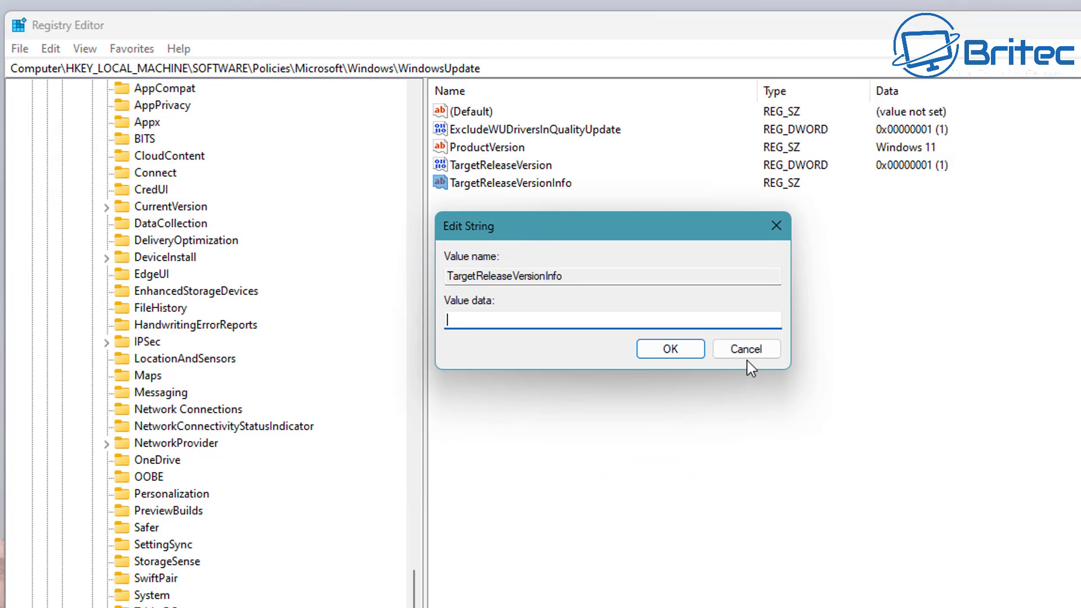
pyautogui.write('22')
pyautogui.write('H2')
pyautogui.press('BackSpace')
pyautogui.press('BackSpace')
pyautogui.press('BackSpace')
pyautogui.write('3H2')
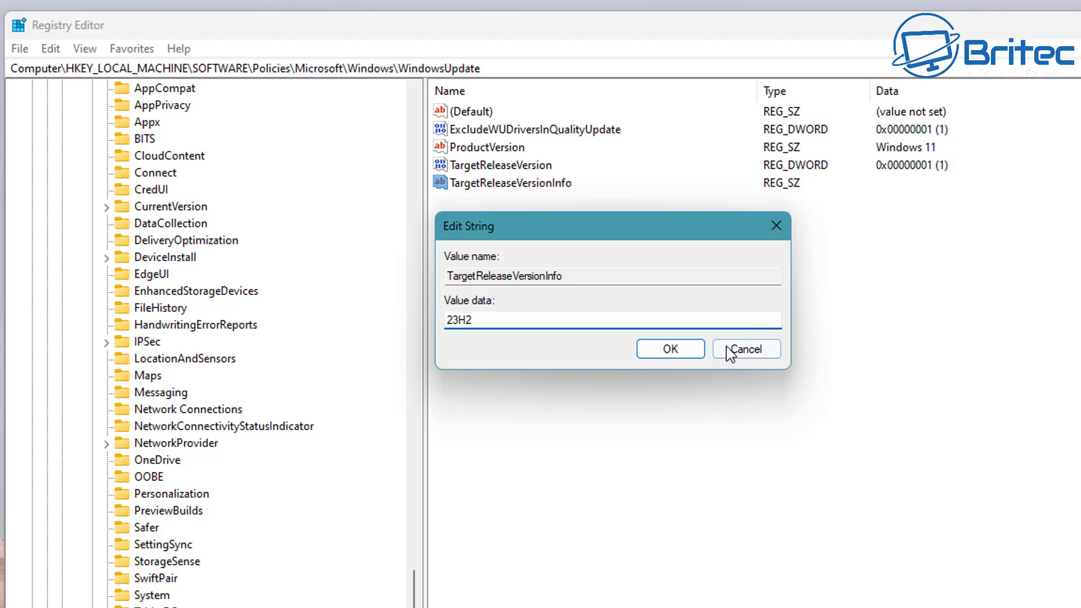
pyautogui.click(671, 355)
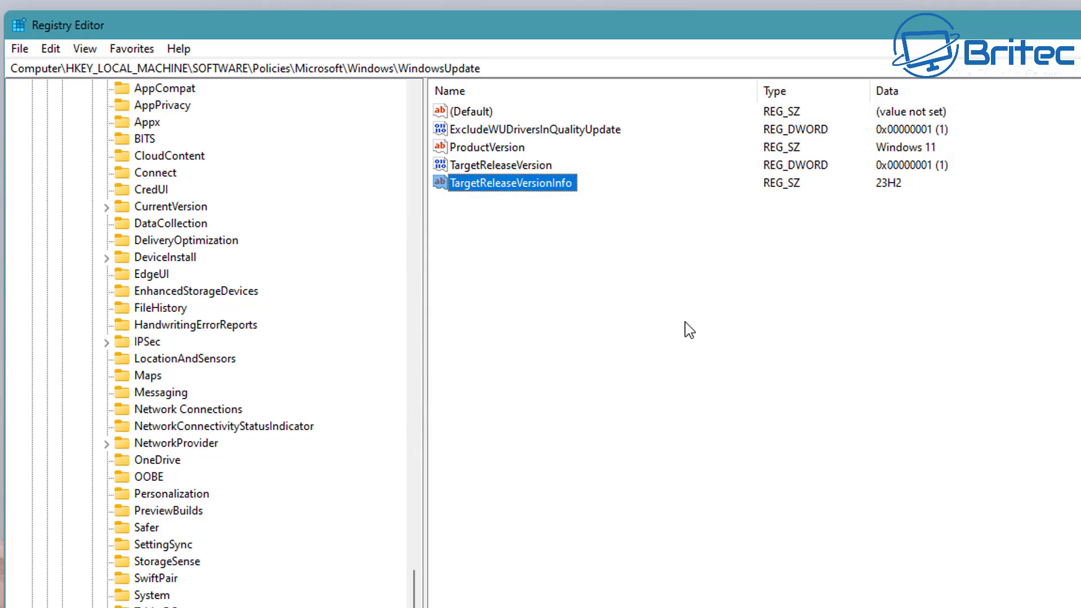
pyautogui.click(686, 327)
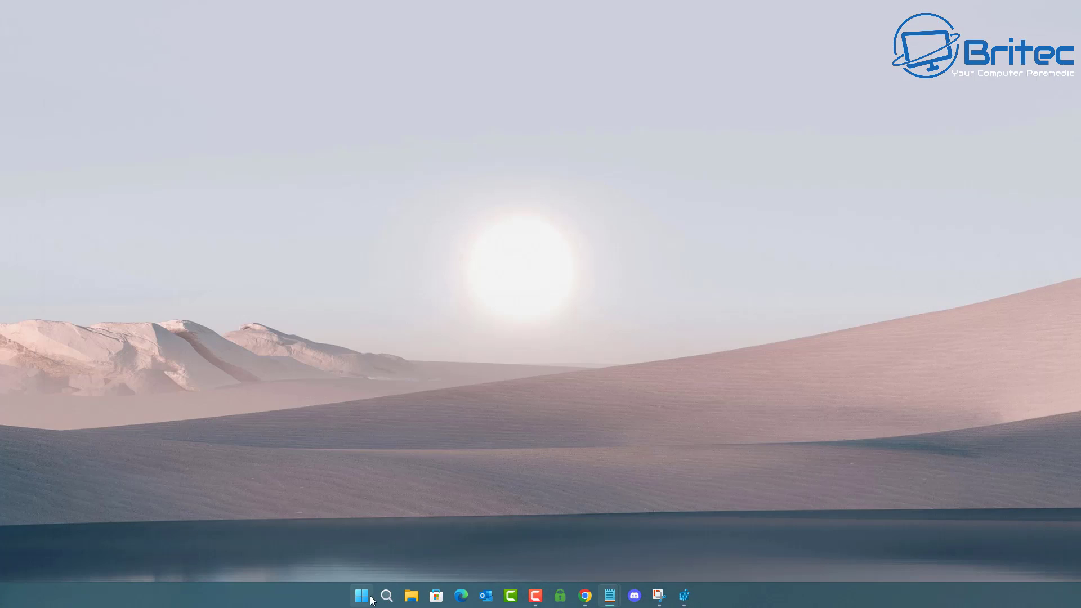
# Step: Check Settings' Windows Update page shows 'Get the latest updates' locked by organisation policy, then close Settings
pyautogui.click(362, 596)
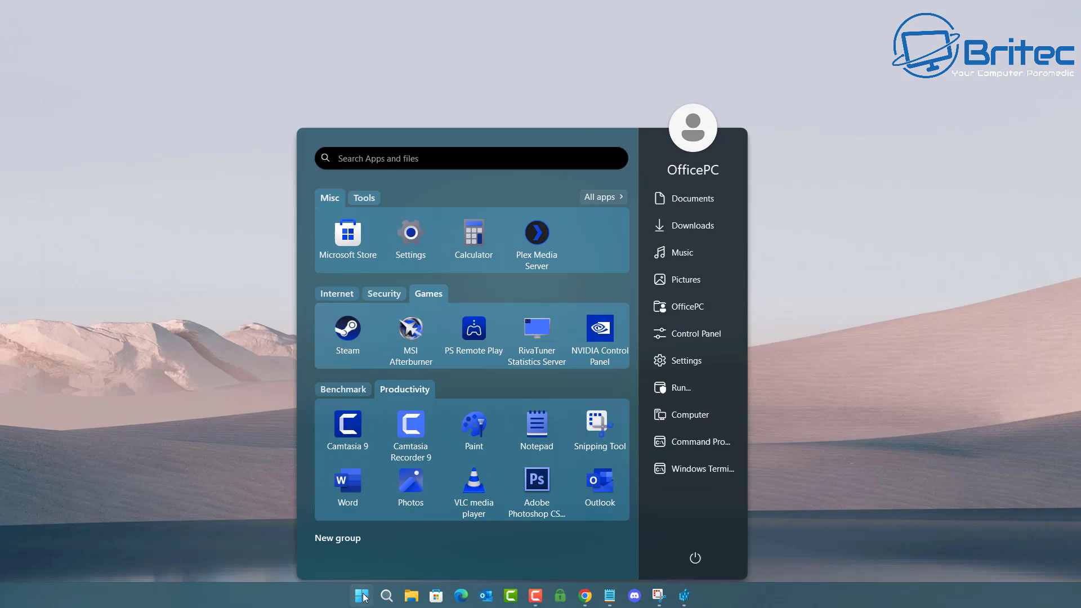
pyautogui.click(404, 235)
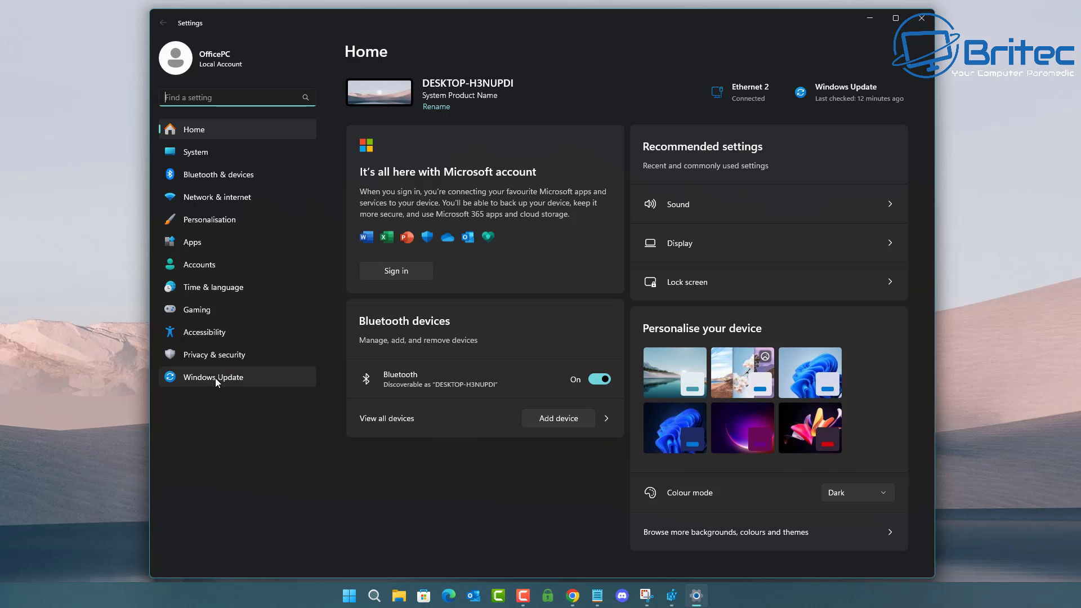
pyautogui.click(215, 378)
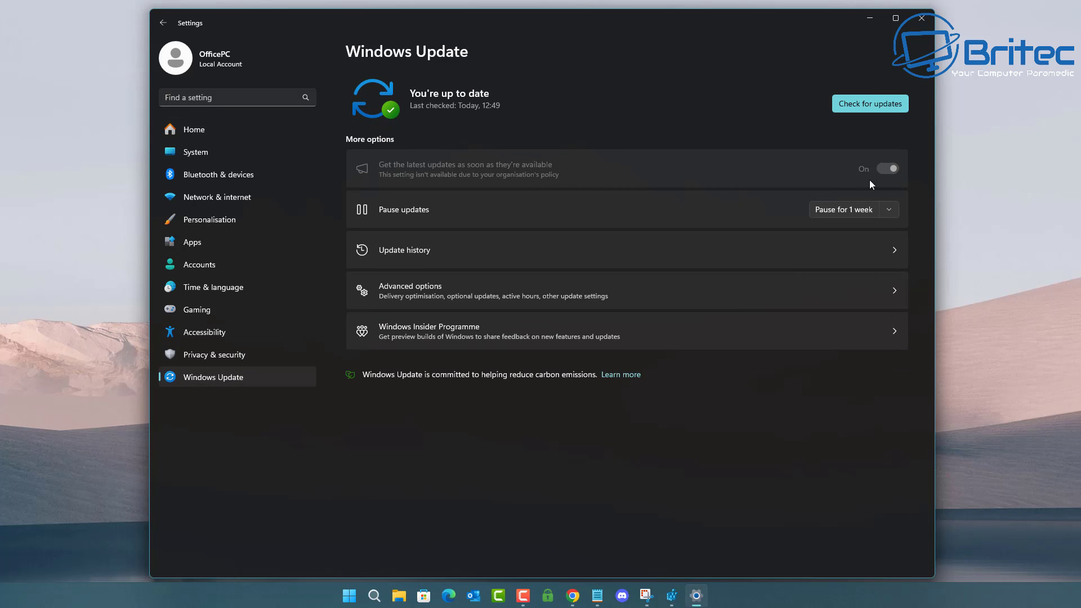
pyautogui.click(922, 19)
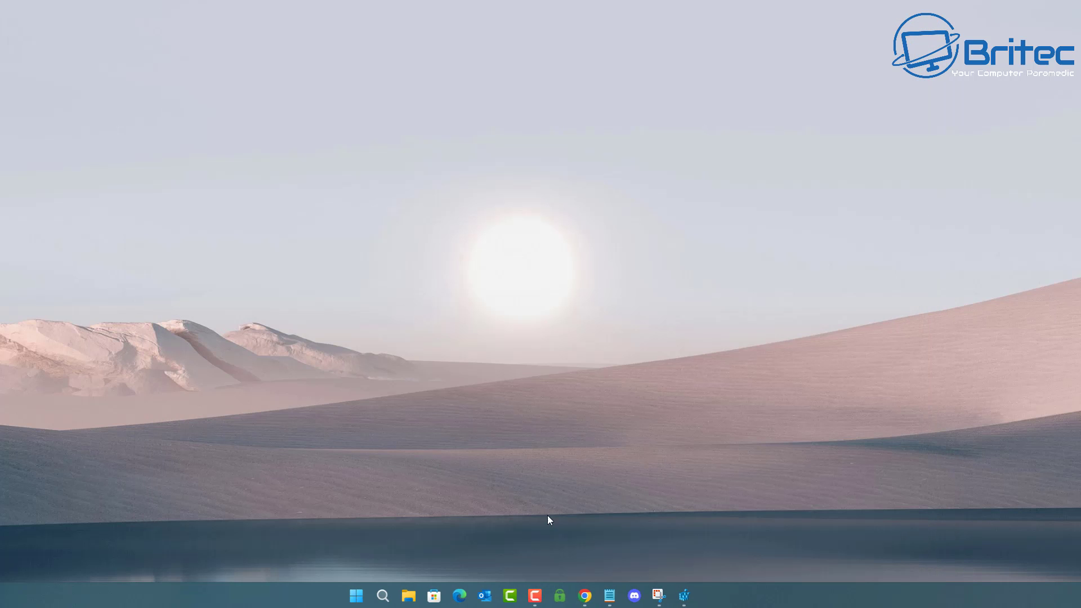
# Step: Return to Registry Editor and delete the TargetReleaseVersionInfo value
pyautogui.click(684, 596)
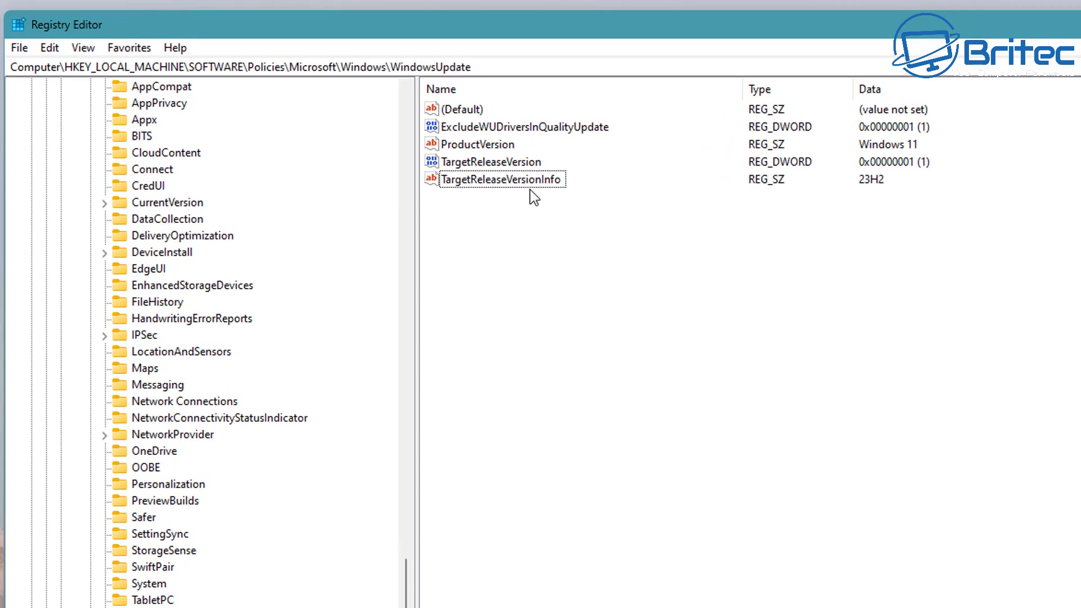
pyautogui.click(521, 181)
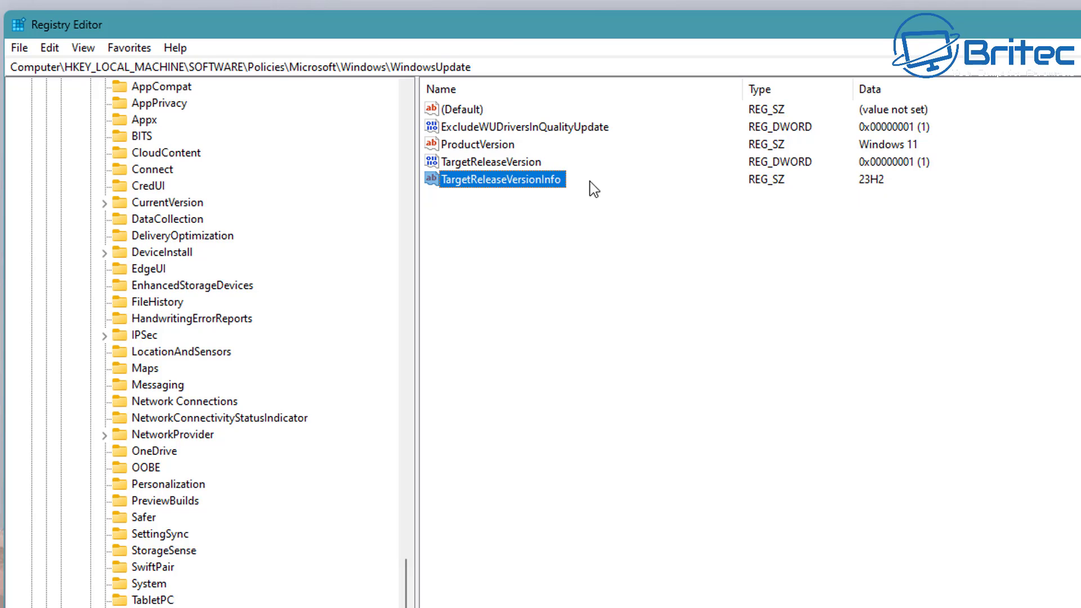
pyautogui.click(498, 163)
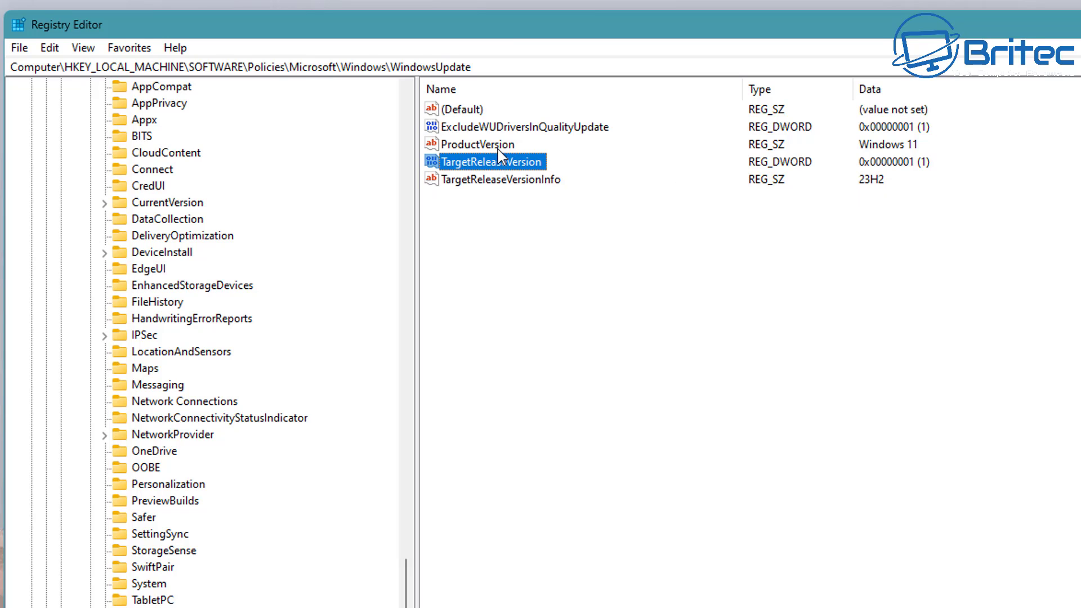
pyautogui.click(498, 148)
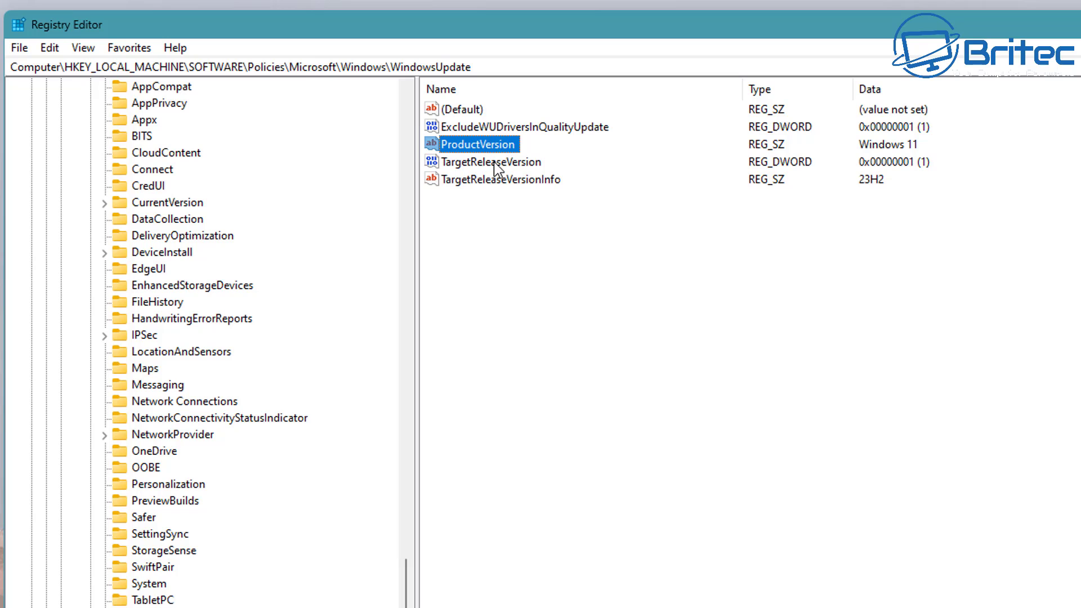
pyautogui.click(494, 161)
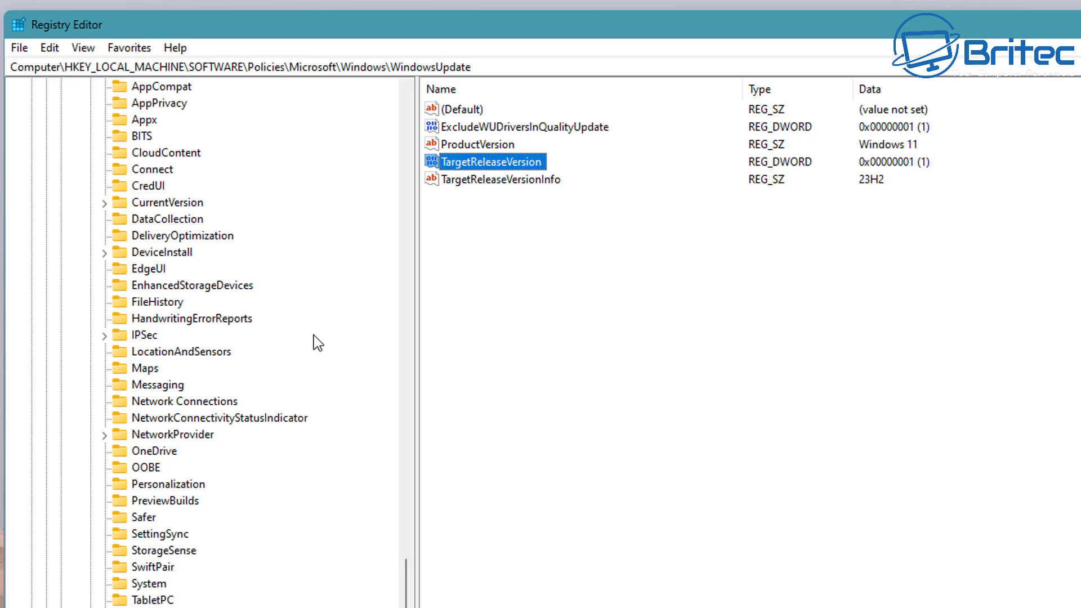
pyautogui.click(597, 352)
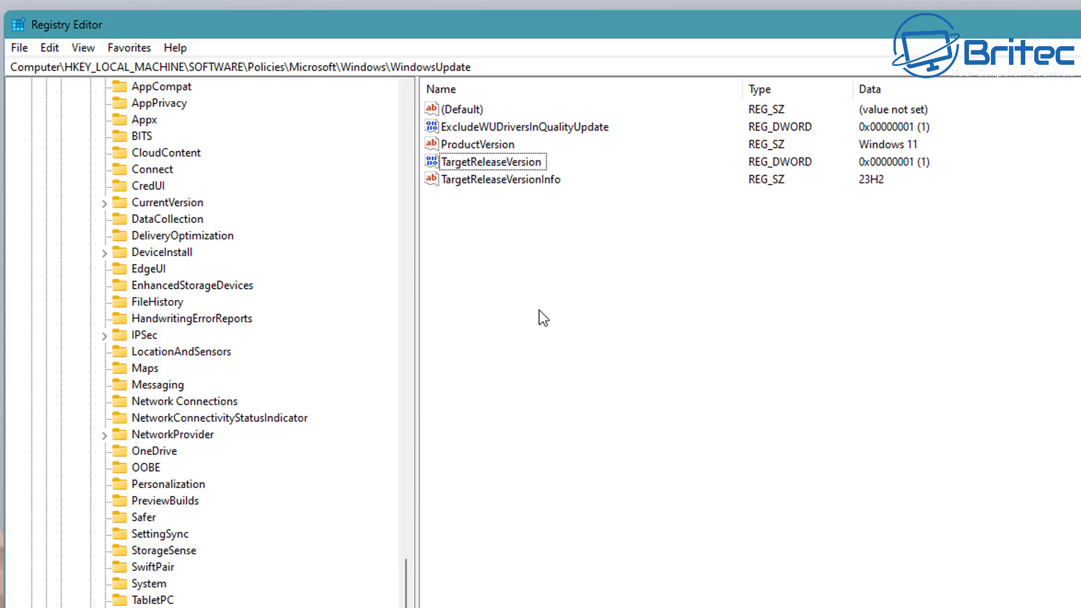
pyautogui.click(496, 183)
pyautogui.rightClick(495, 184)
pyautogui.click(563, 245)
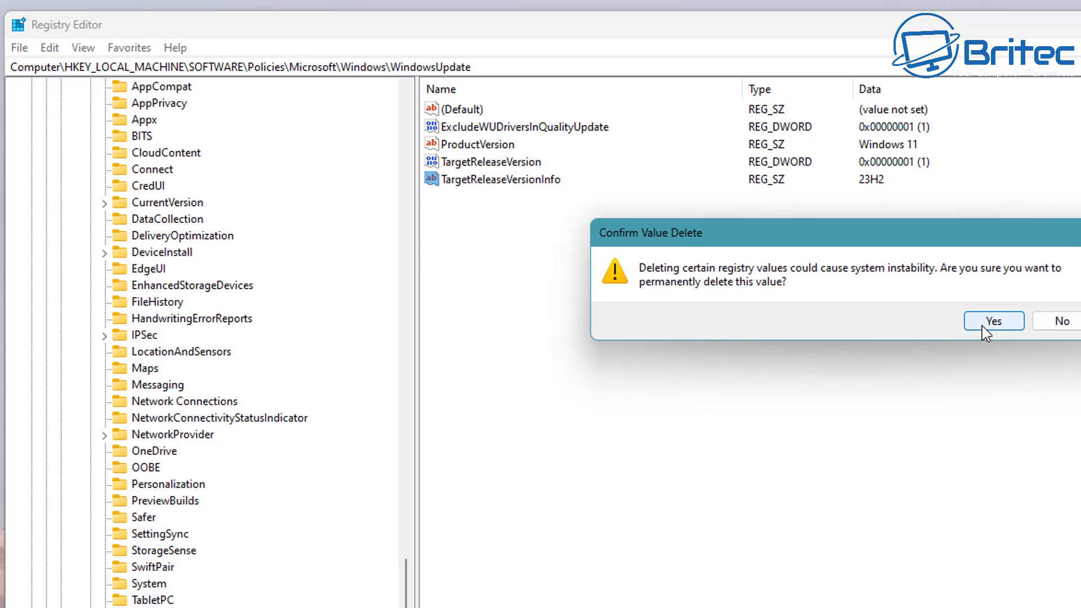
pyautogui.click(981, 317)
# Step: Delete the TargetReleaseVersion and ProductVersion values as well
pyautogui.rightClick(485, 163)
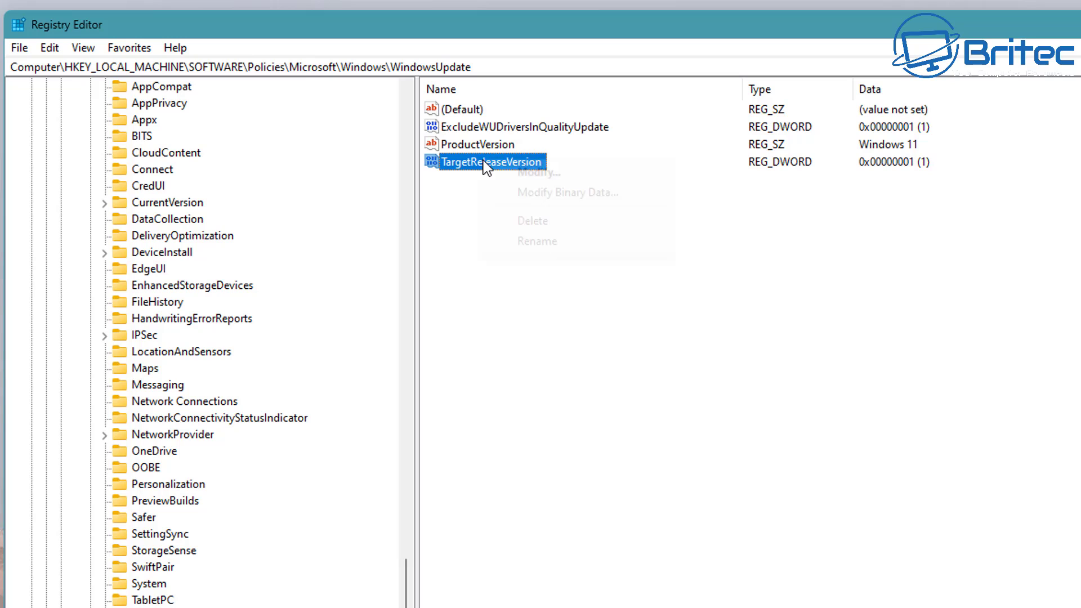
pyautogui.click(522, 225)
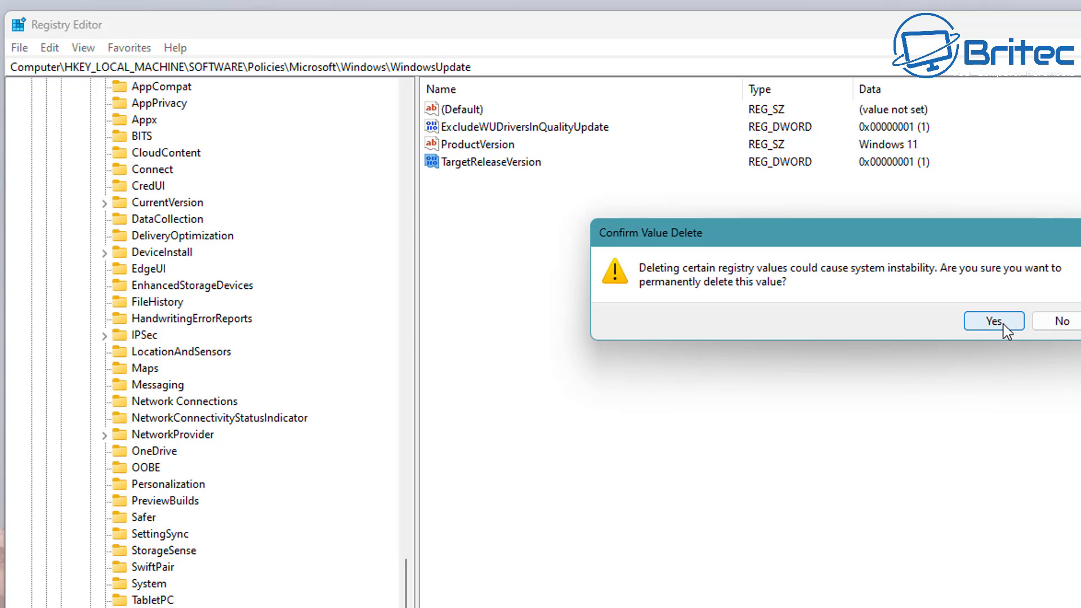
pyautogui.click(994, 321)
pyautogui.click(491, 147)
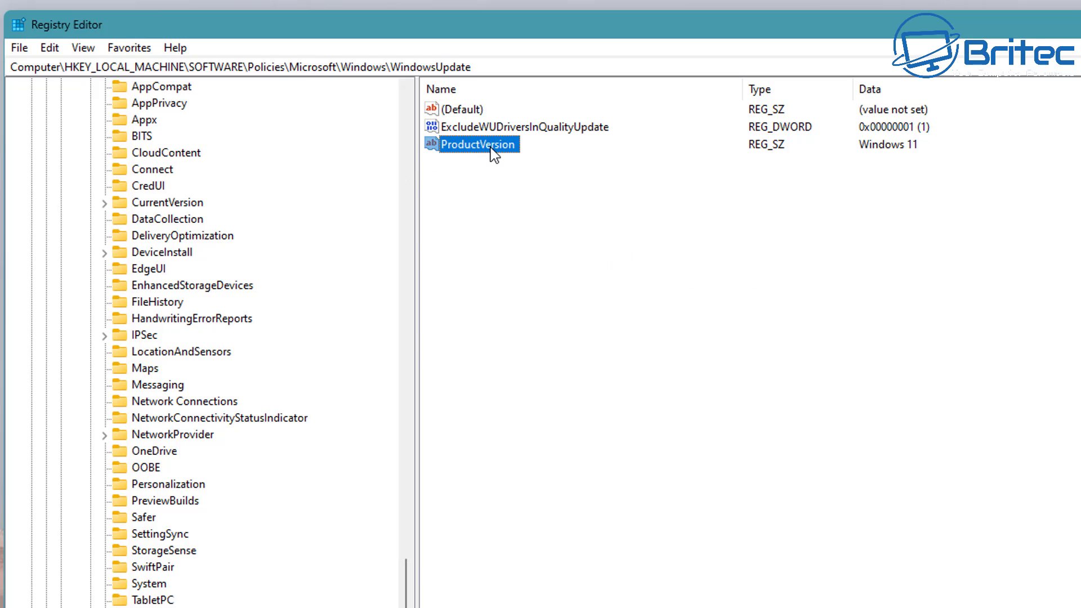
pyautogui.rightClick(493, 153)
pyautogui.click(547, 208)
pyautogui.click(975, 326)
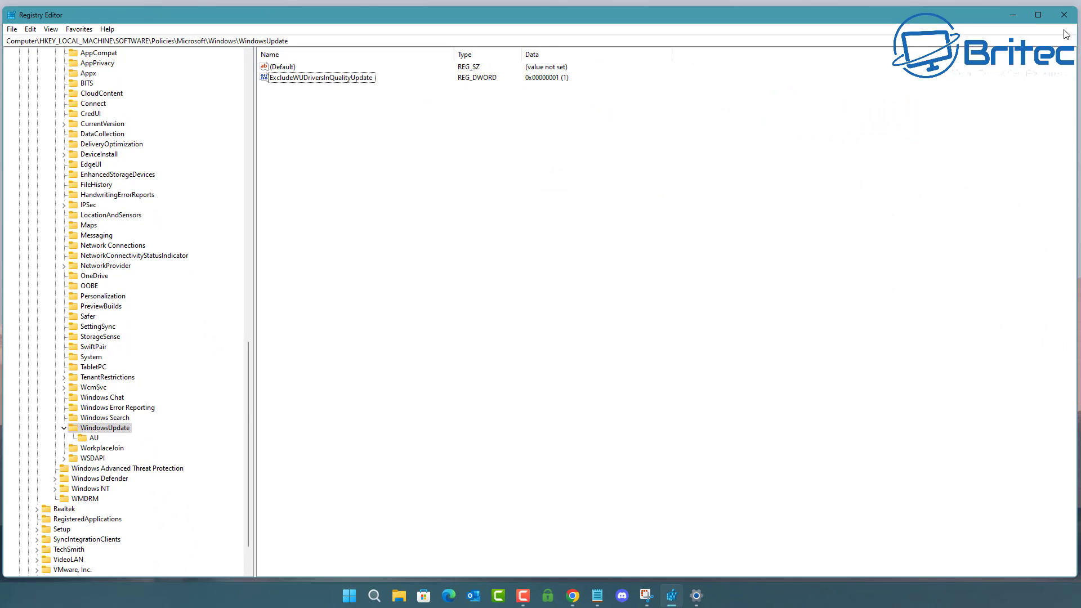
# Step: Close Registry Editor, run Check for updates in Settings' Windows Update page, then close Settings
pyautogui.click(1064, 14)
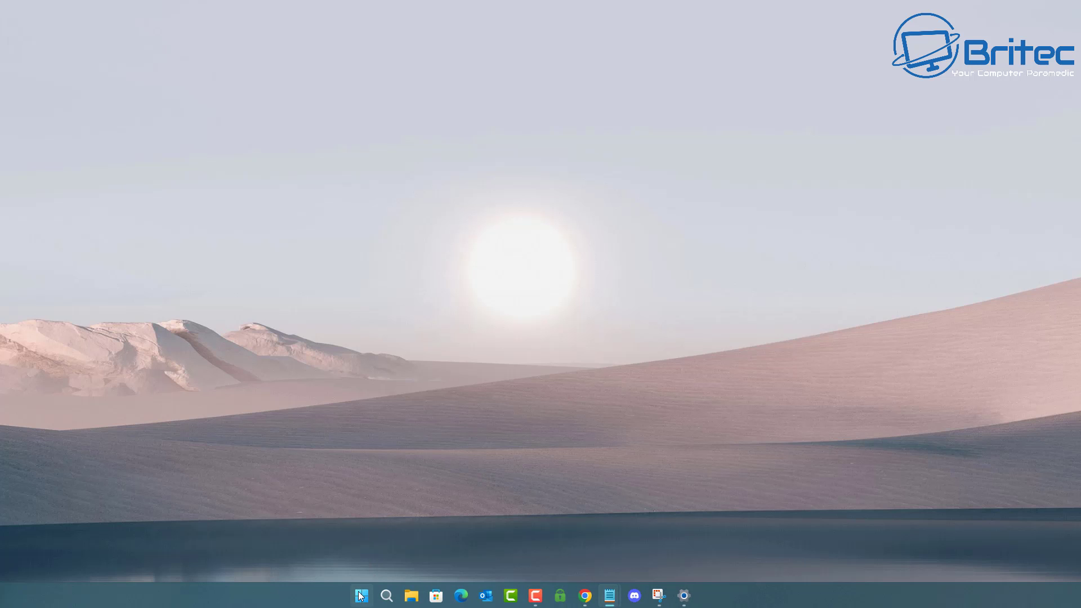
pyautogui.click(361, 596)
pyautogui.click(406, 224)
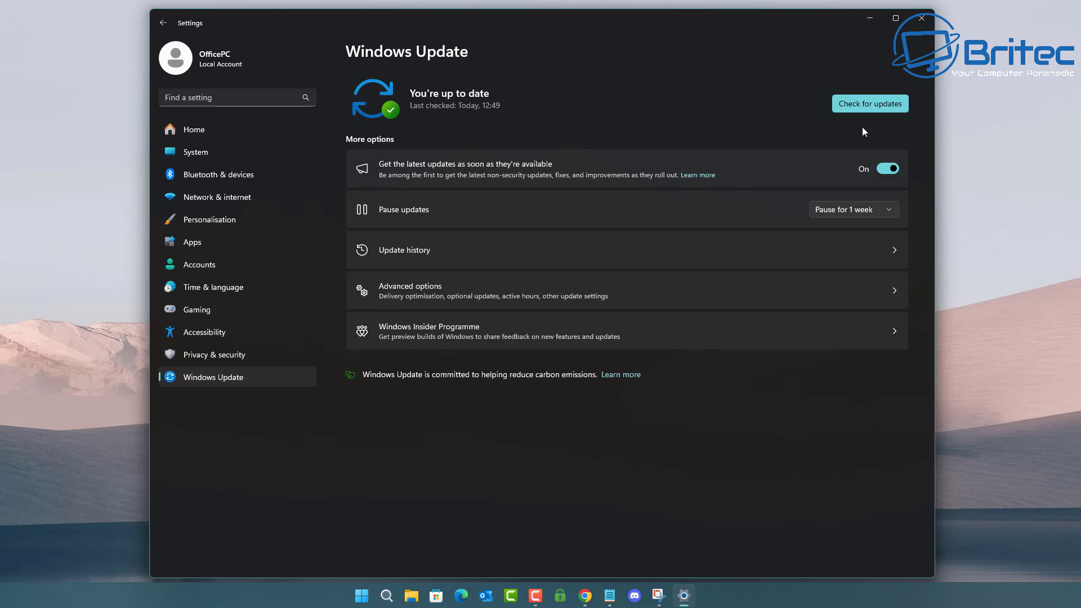
pyautogui.click(890, 215)
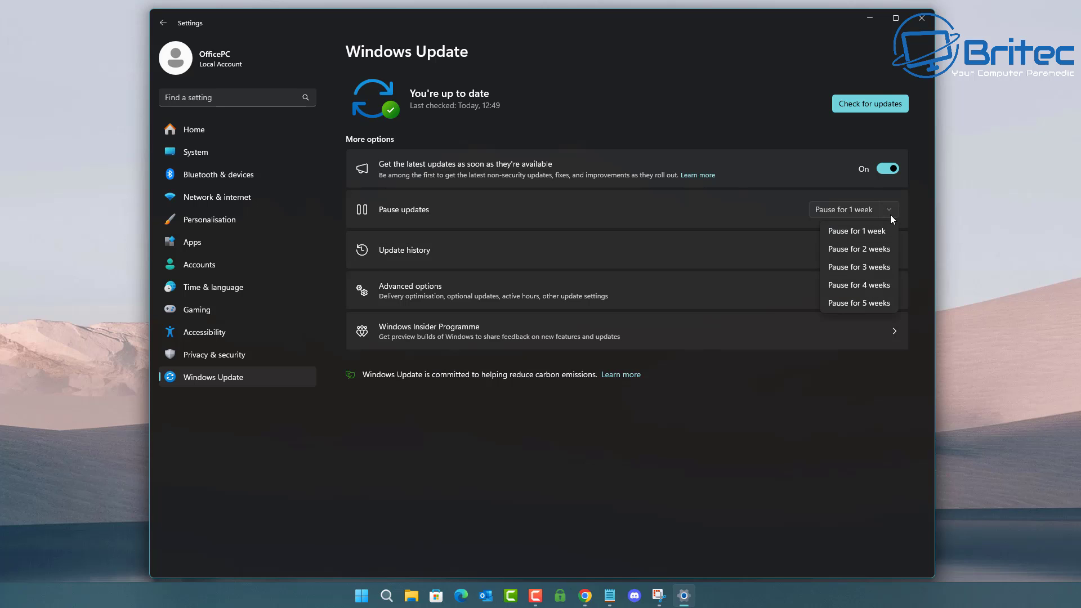
pyautogui.click(891, 217)
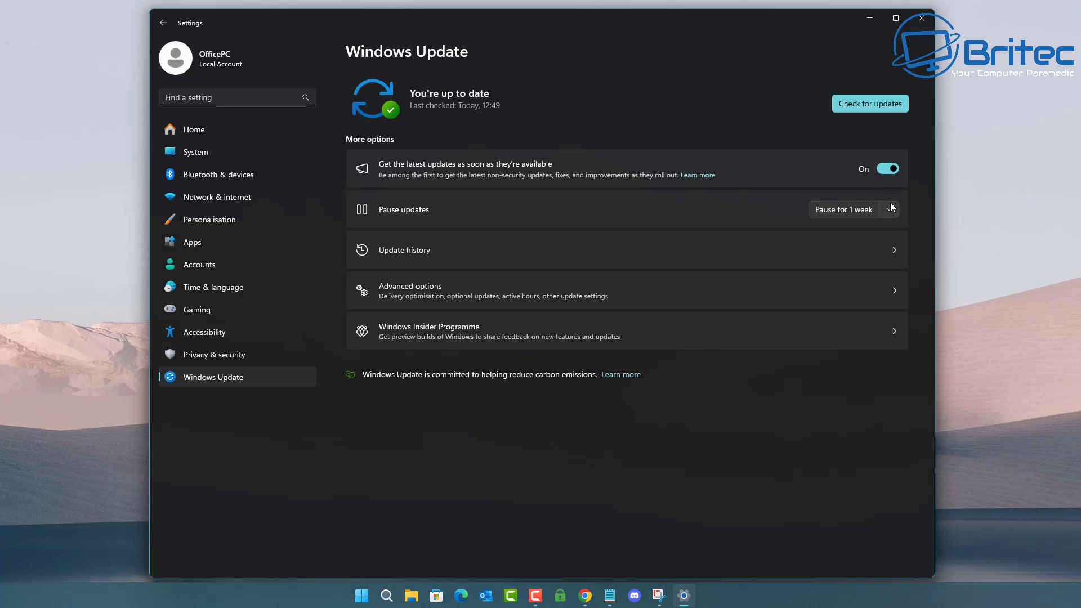
pyautogui.click(866, 110)
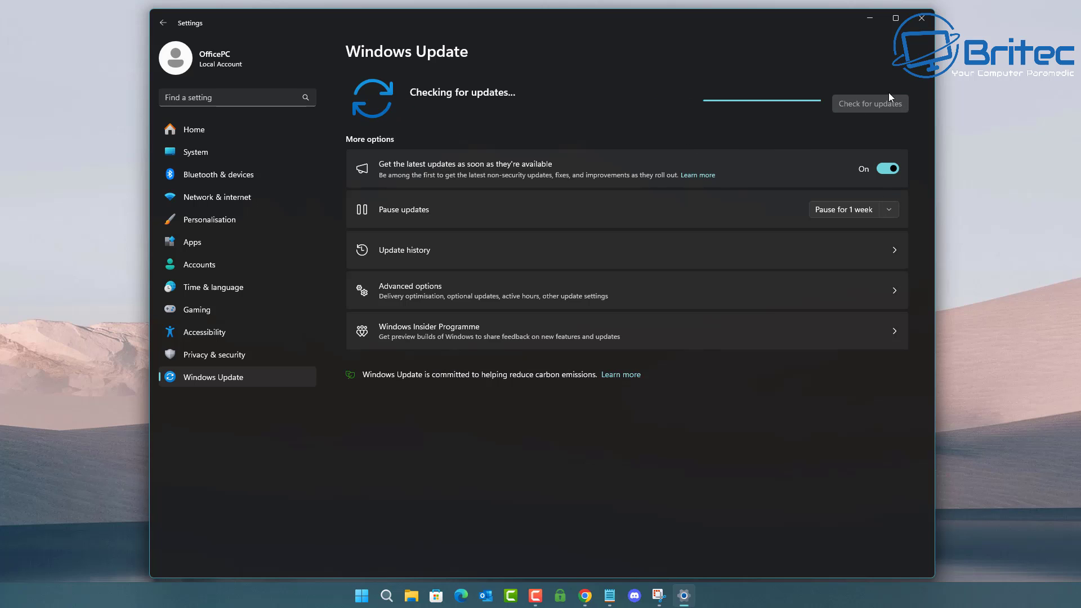
pyautogui.click(920, 19)
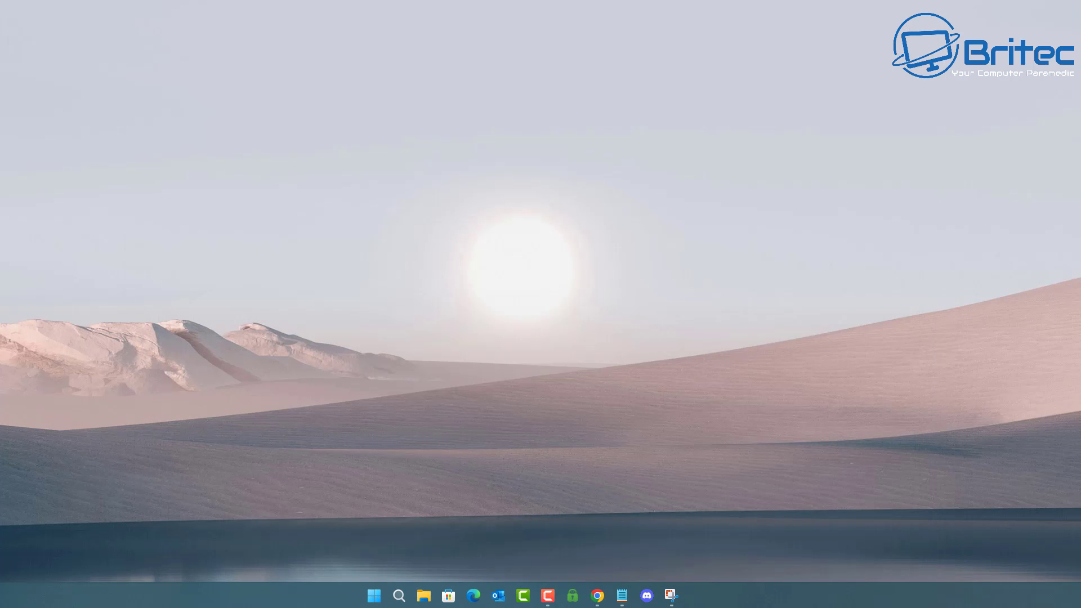